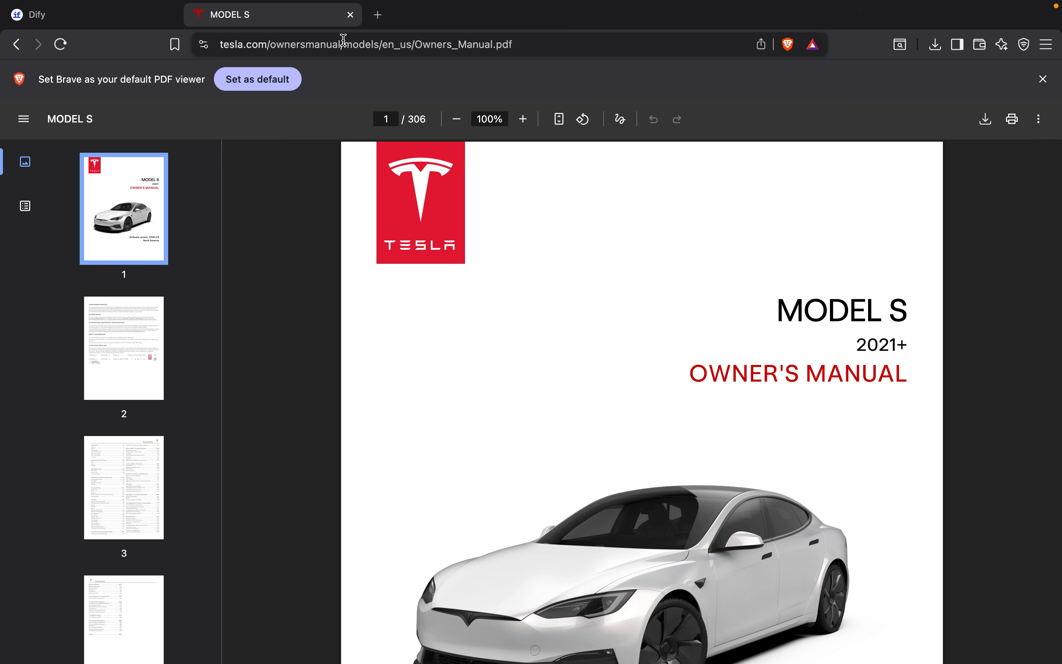
Step: Log in to Dify with Google and look over the Explore app gallery and the Studio app list
left_click(145, 18)
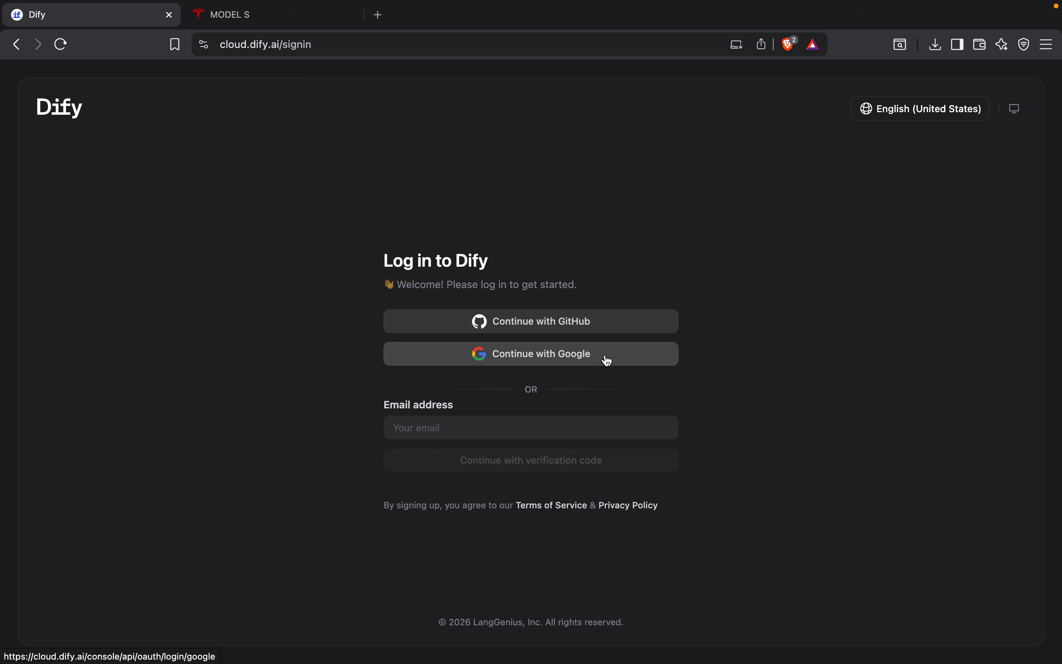
left_click(589, 359)
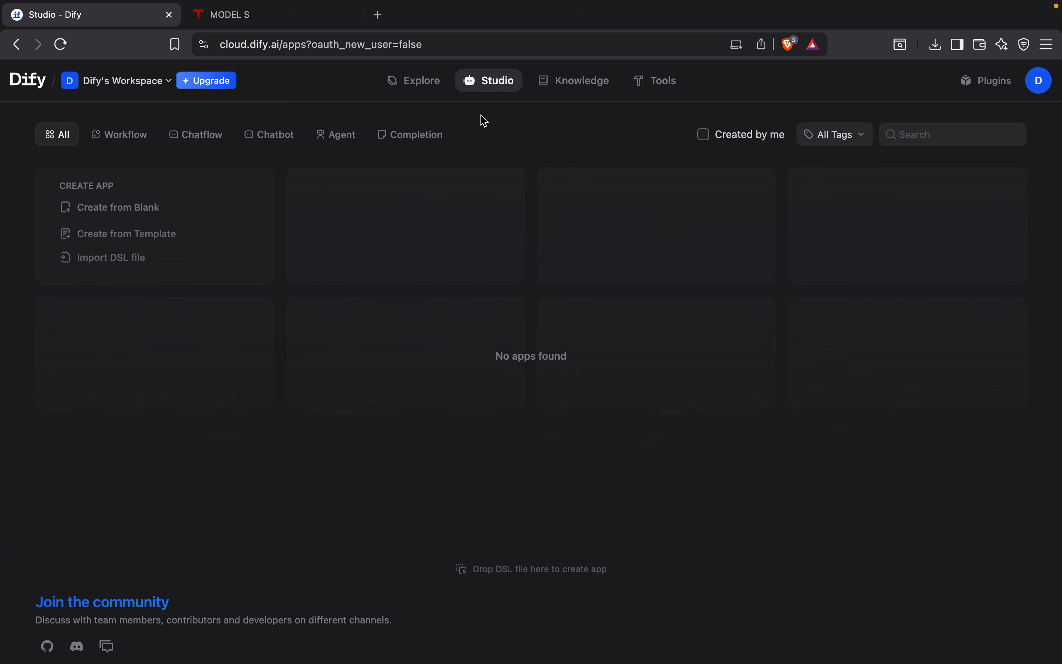
left_click(424, 91)
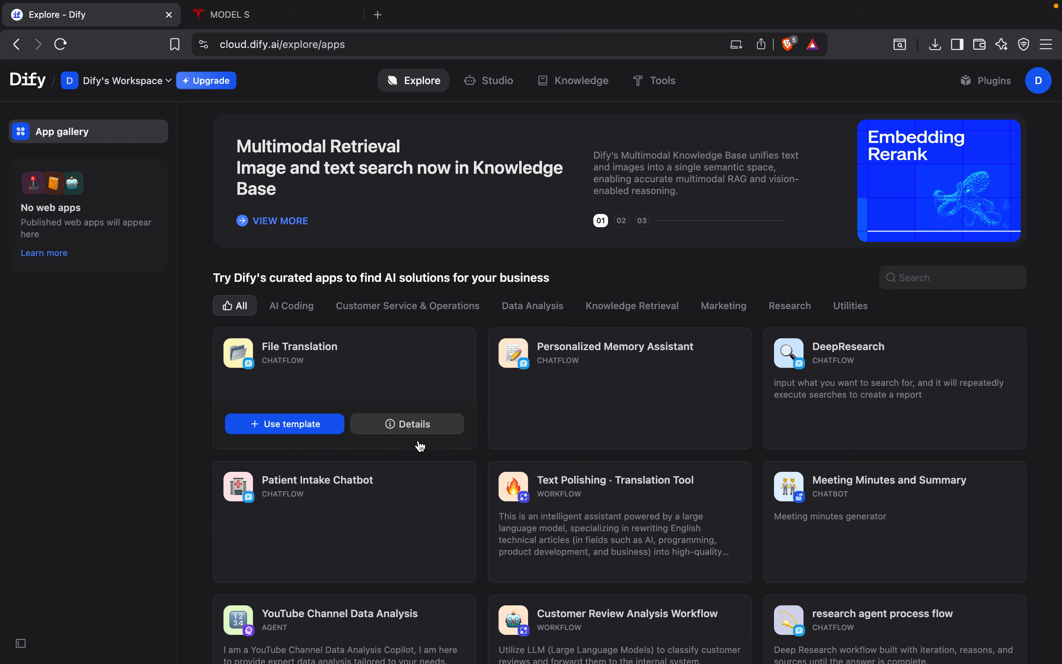
left_click(492, 81)
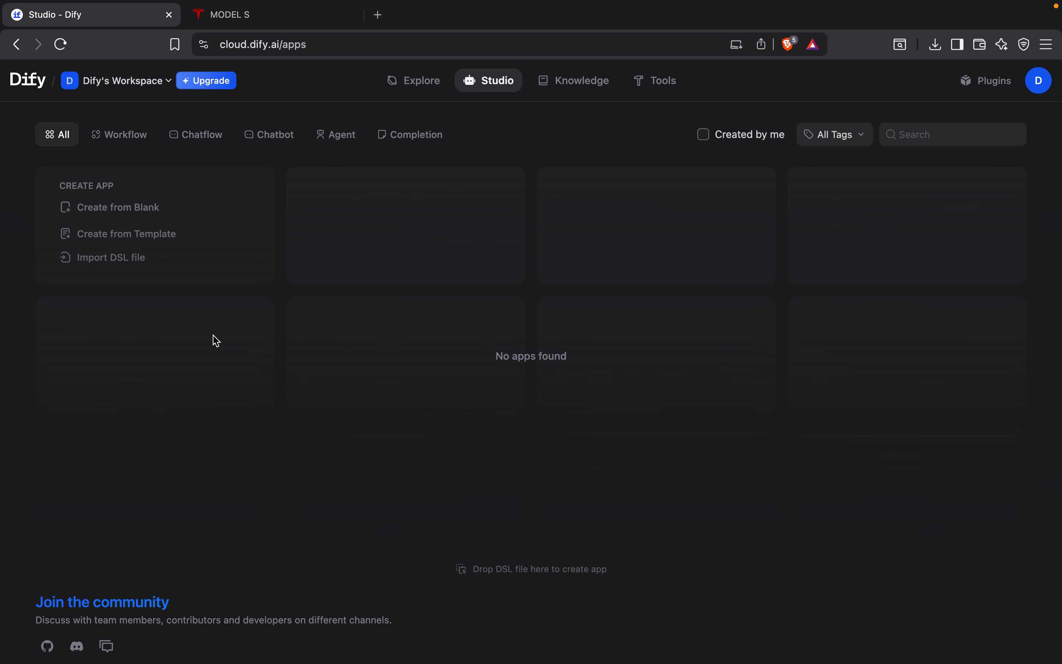
Step: Delete the existing Owners_Manual.pdf knowledge base from the Knowledge section
left_click(580, 83)
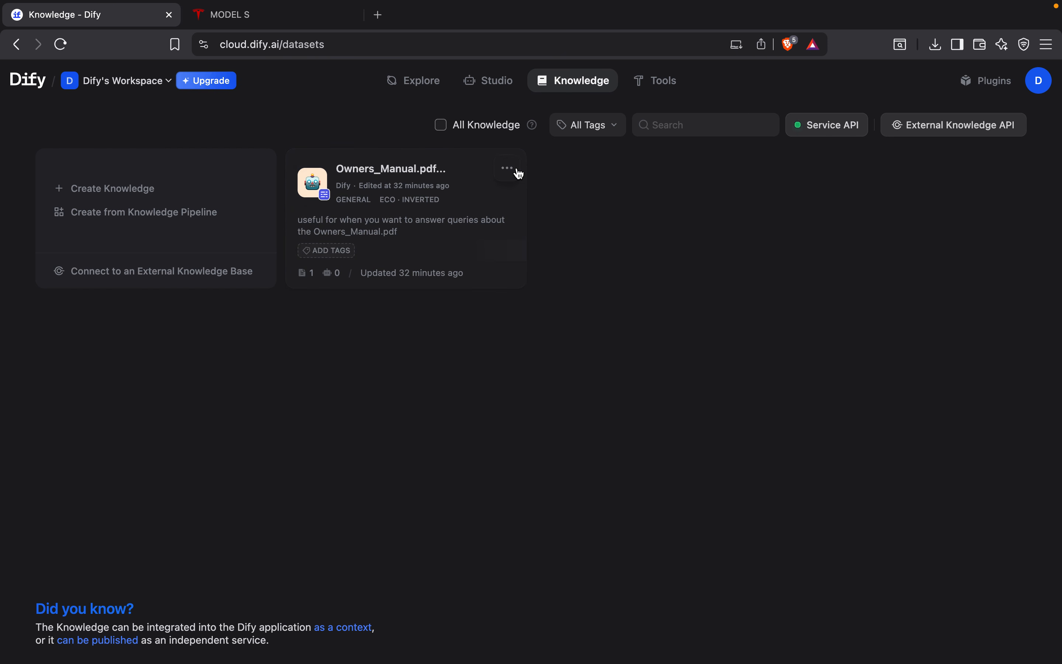
left_click(509, 169)
left_click(482, 229)
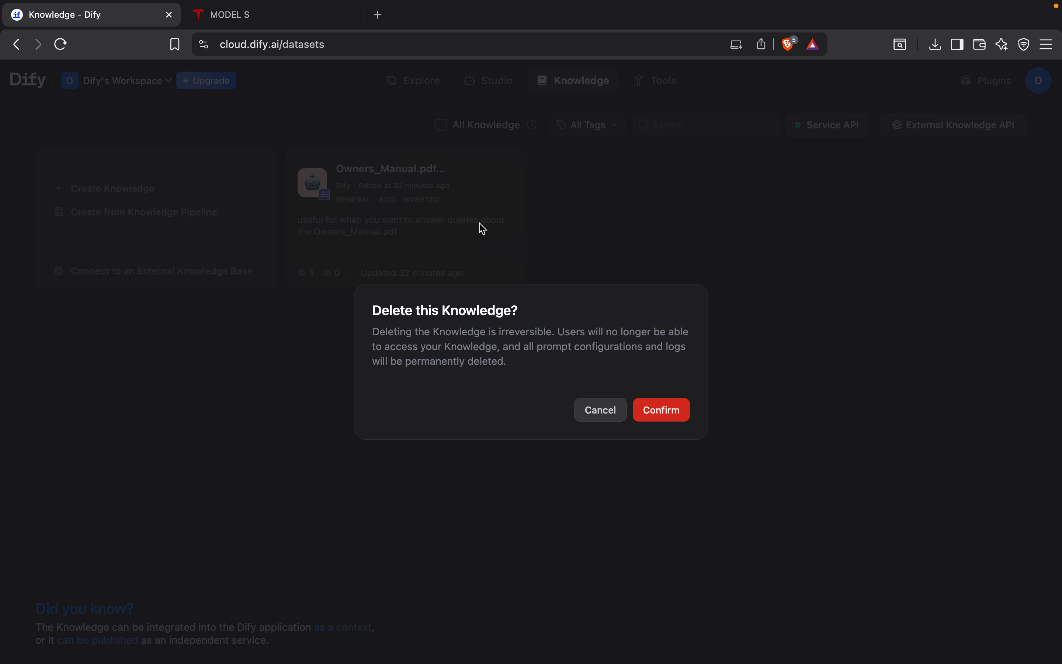
left_click(670, 410)
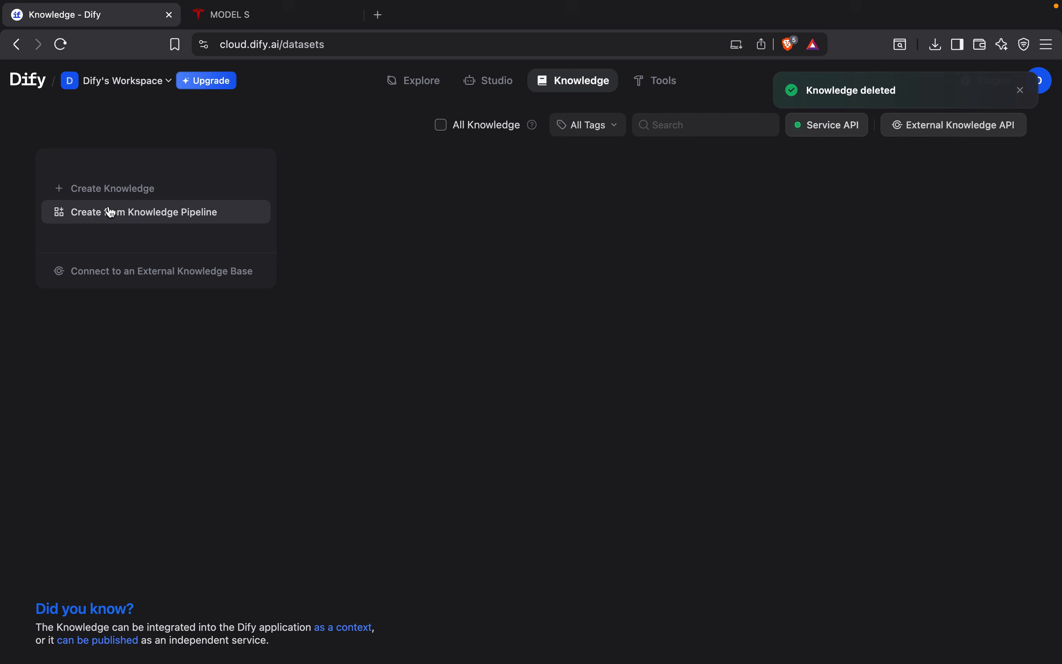
Step: Create a new knowledge base from the Owners_Manual.pdf file in Downloads and proceed to document processing
left_click(120, 190)
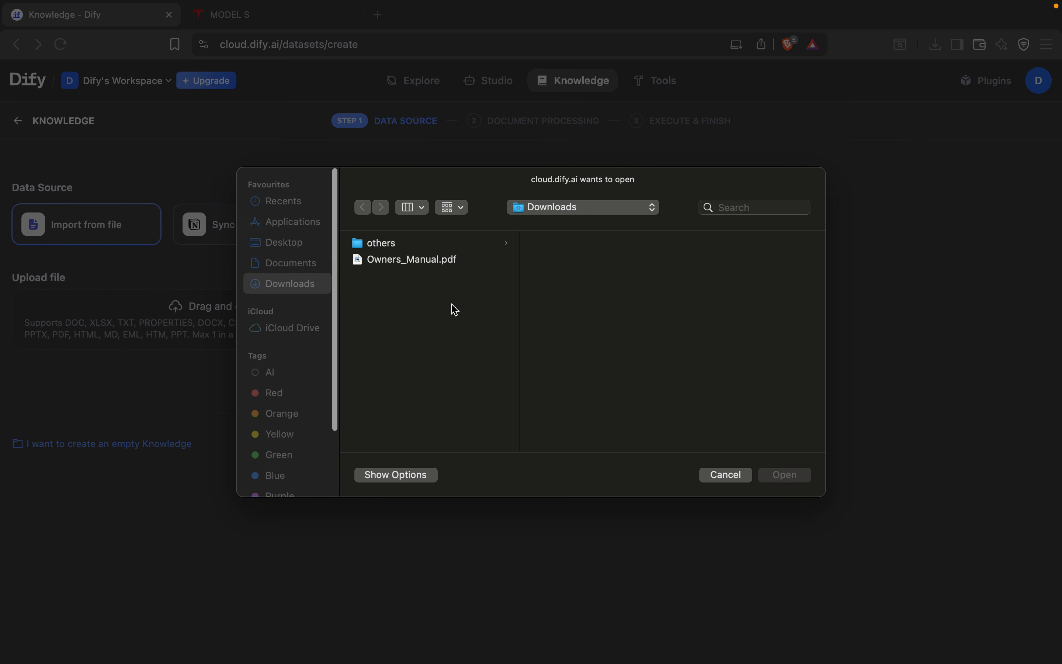
left_click(388, 260)
left_click(783, 474)
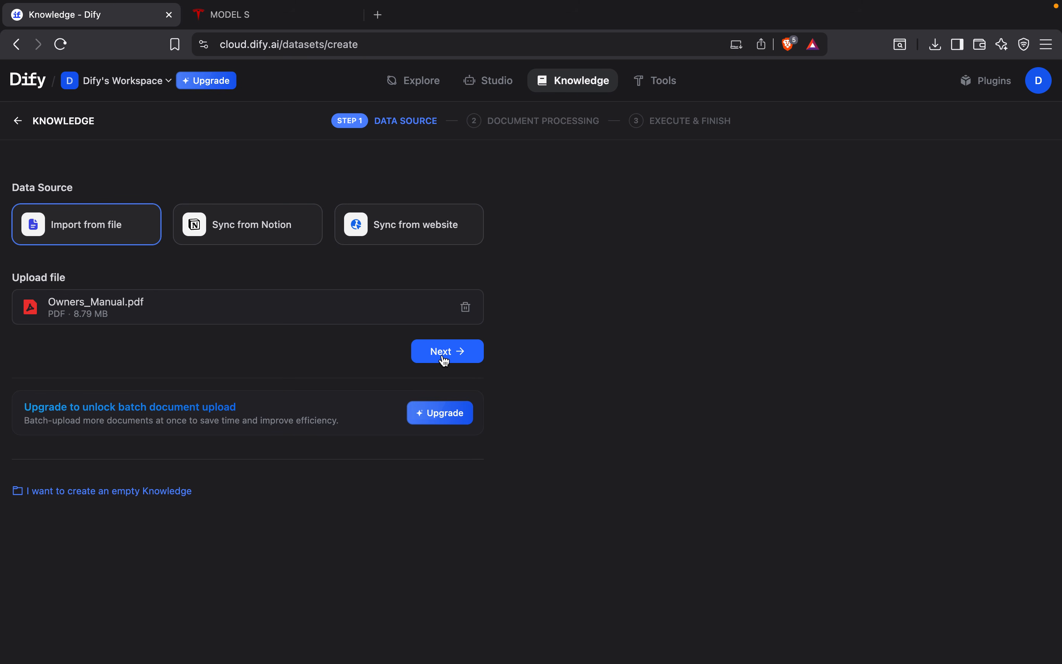
left_click(441, 360)
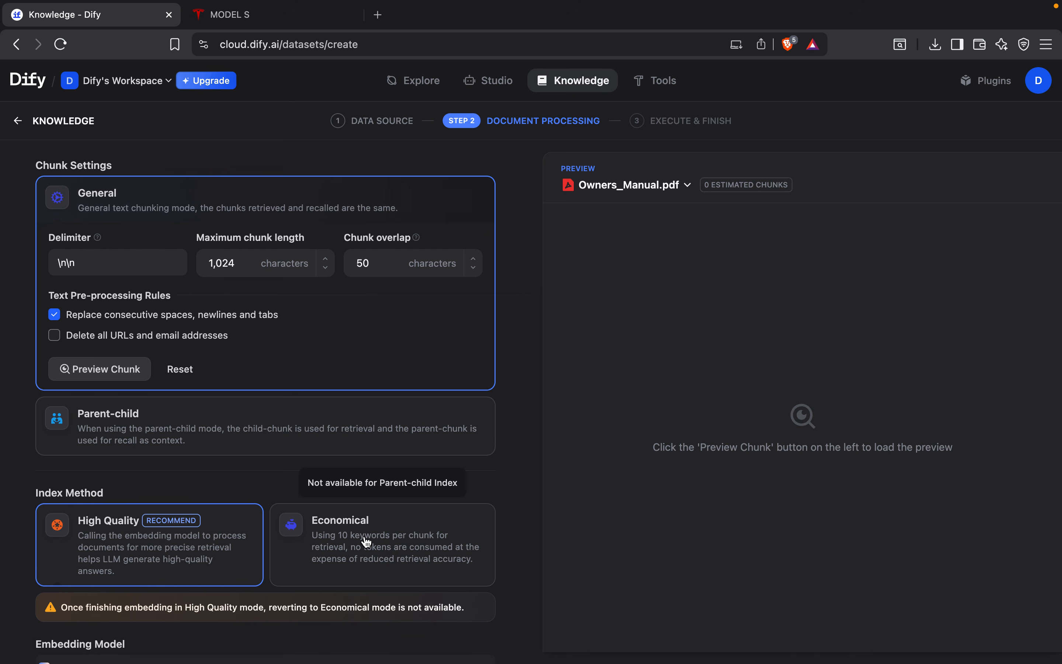
Step: Process the manual with the Economical index method and open the new knowledge base's document list
left_click(342, 552)
scroll(483, 531, "down", 5)
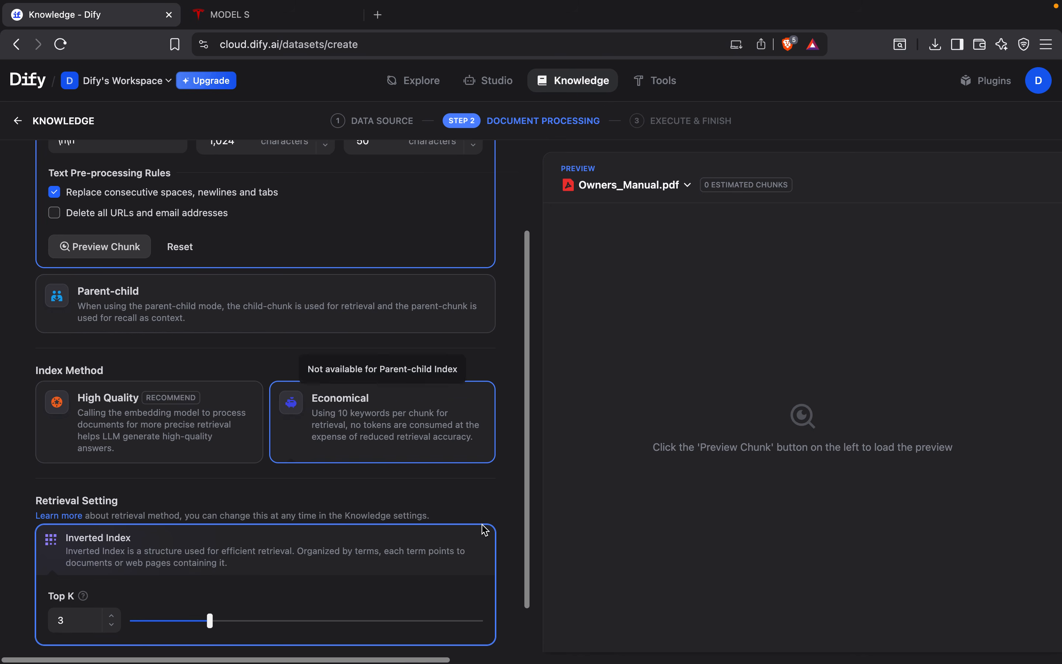
left_click(456, 629)
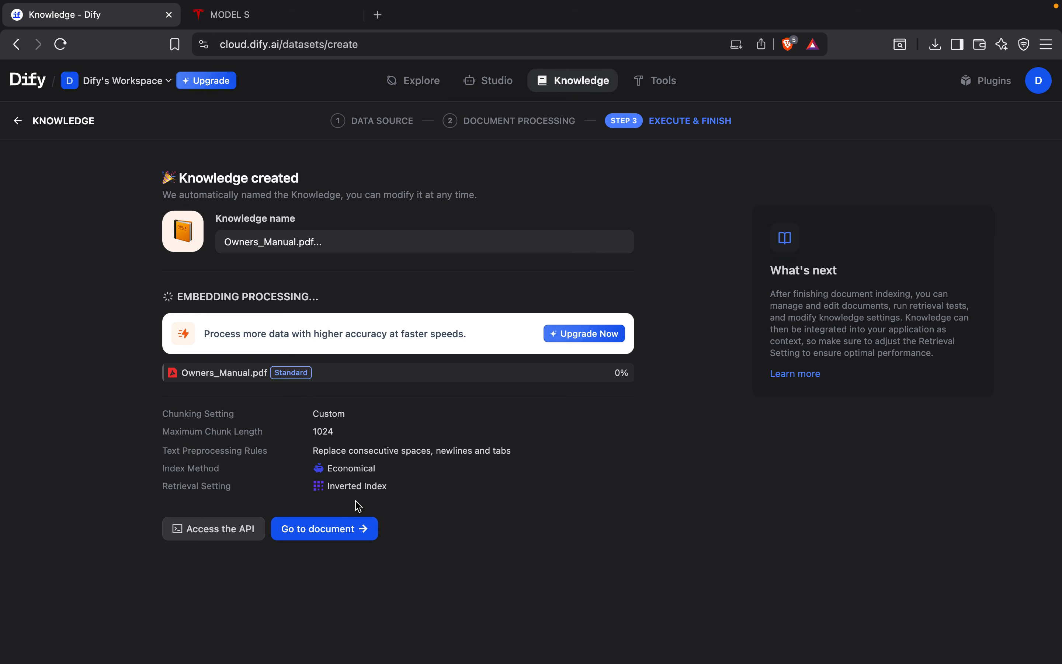
left_click(326, 529)
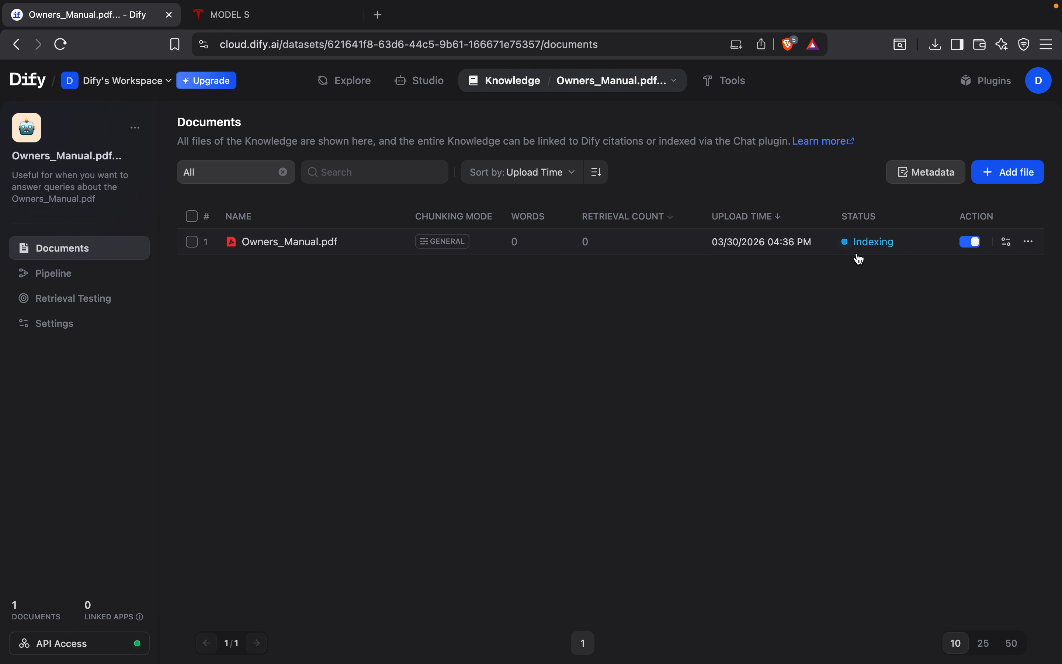
Step: Create an app from the Question Classifier + Knowledge + Chatbot template in Explore and close the LLM node's settings
left_click(358, 90)
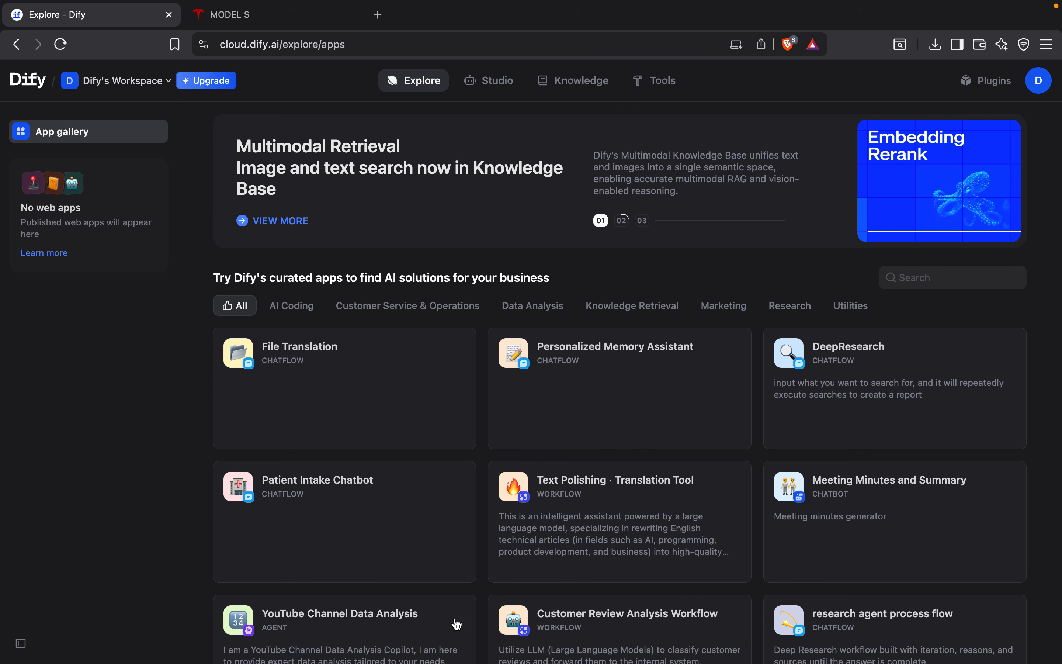
scroll(511, 623, "down", 6)
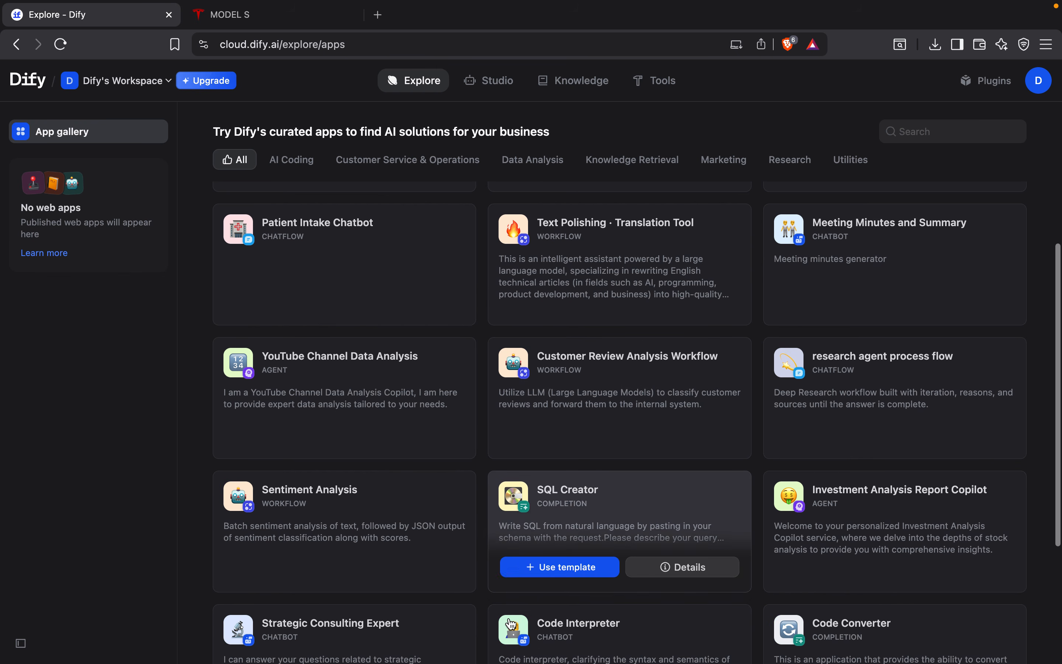
scroll(511, 623, "down", 2)
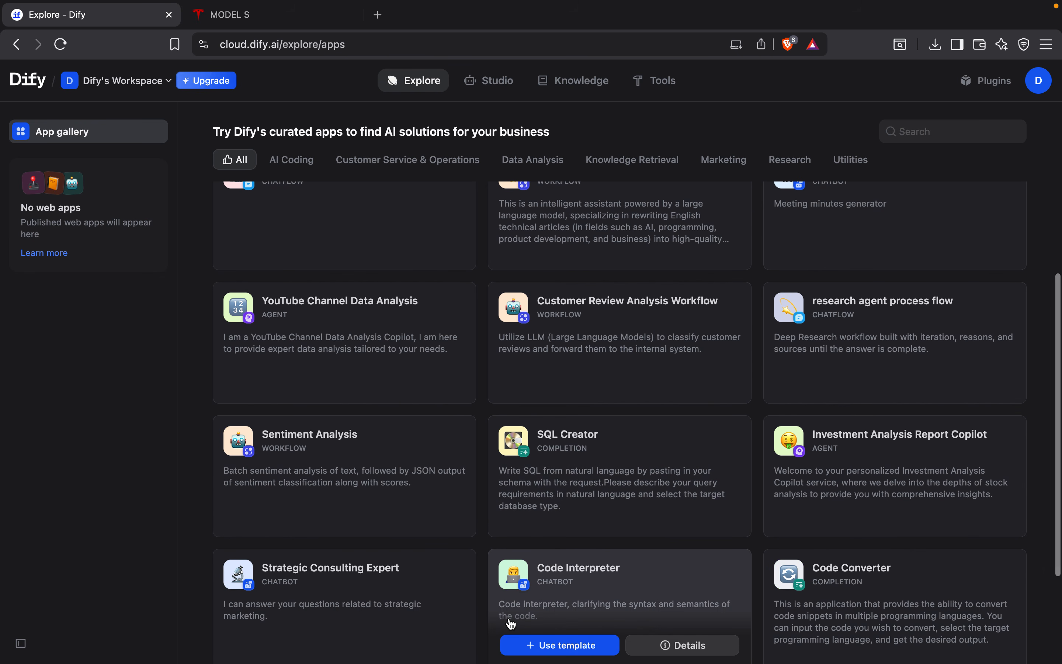
scroll(511, 623, "down", 6)
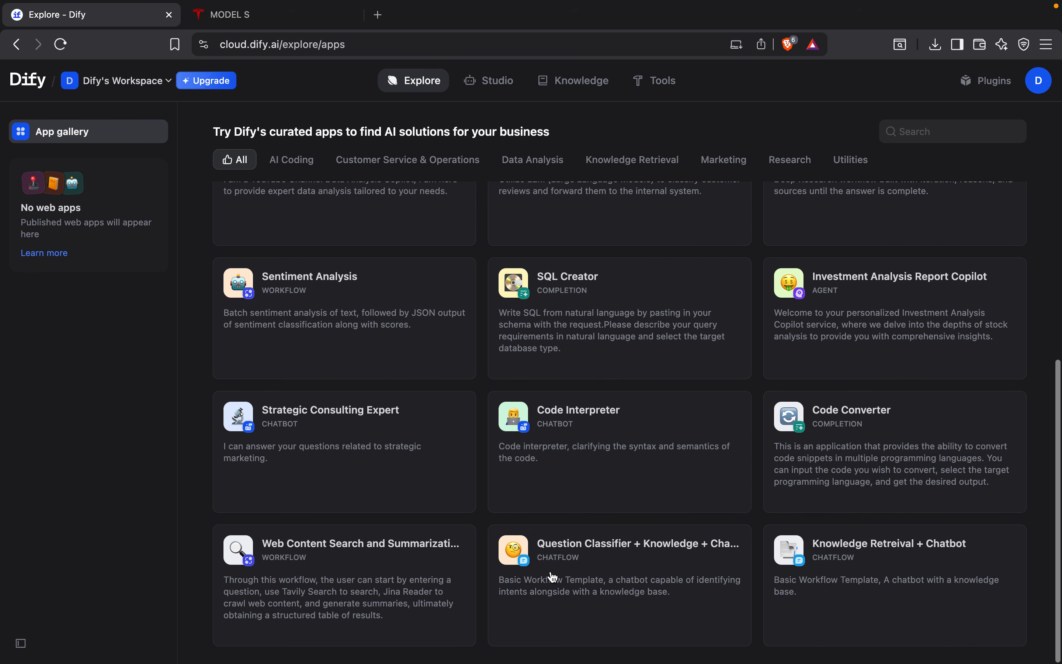
mouse_move(621, 549)
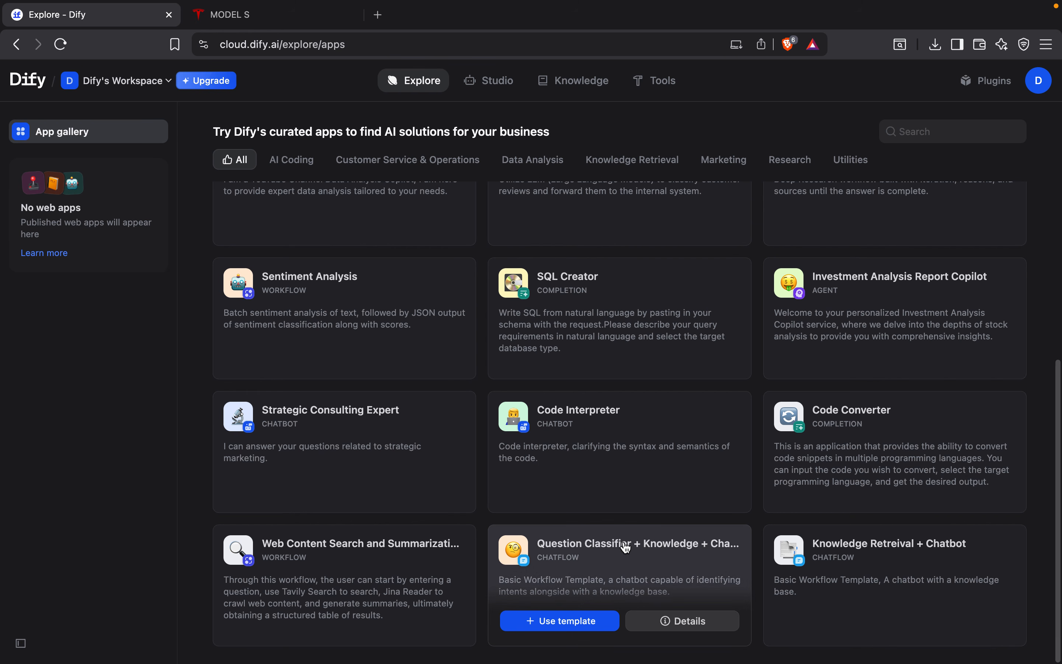
left_click(571, 630)
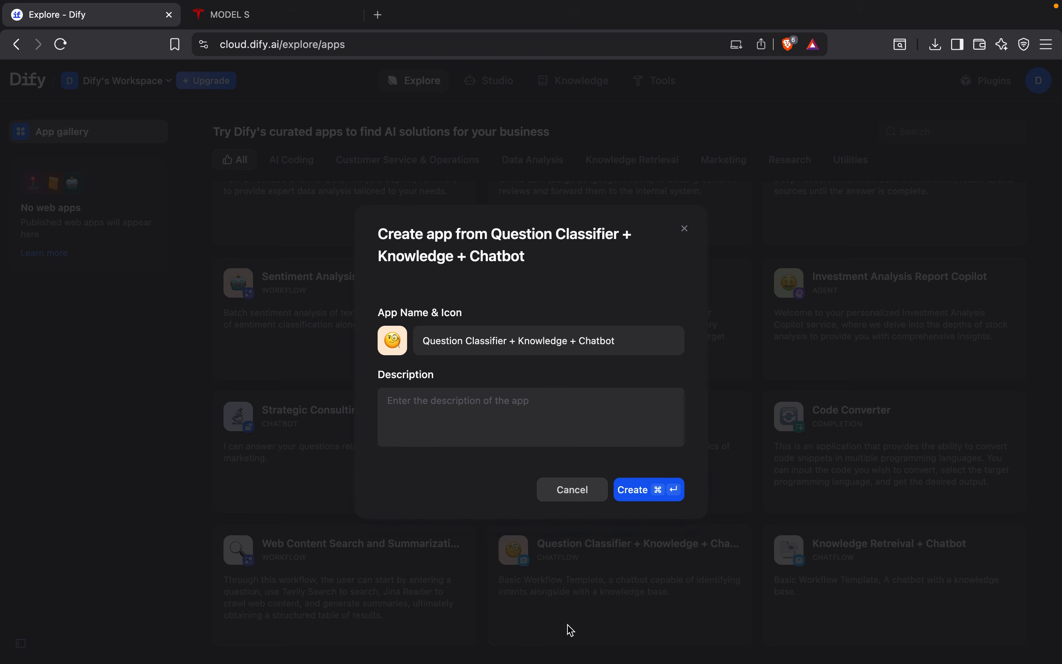
left_click(659, 491)
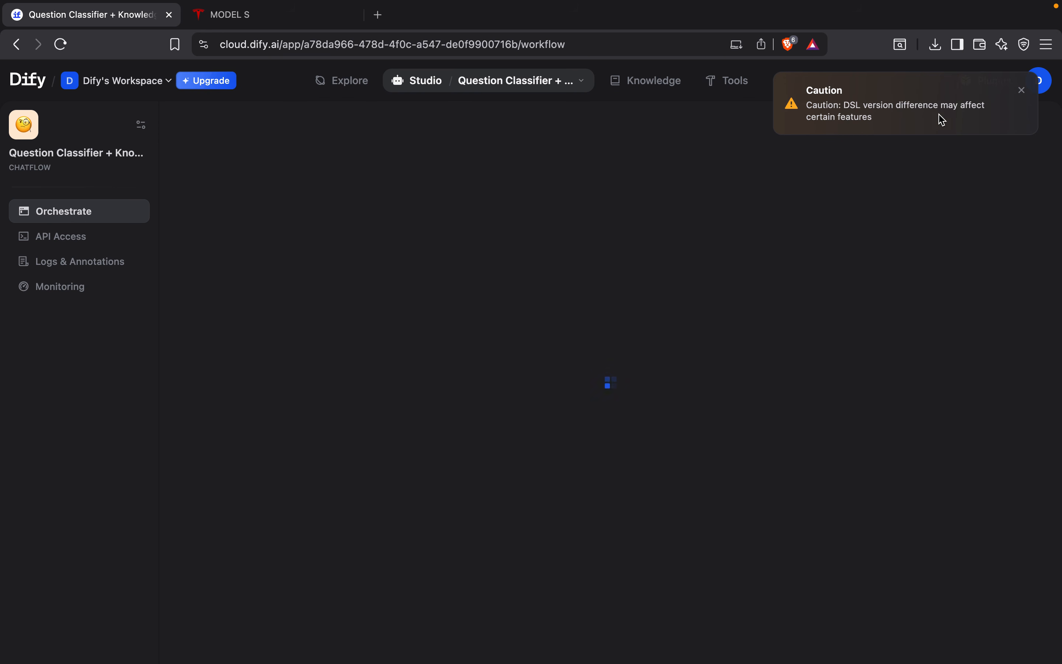
left_click(1020, 93)
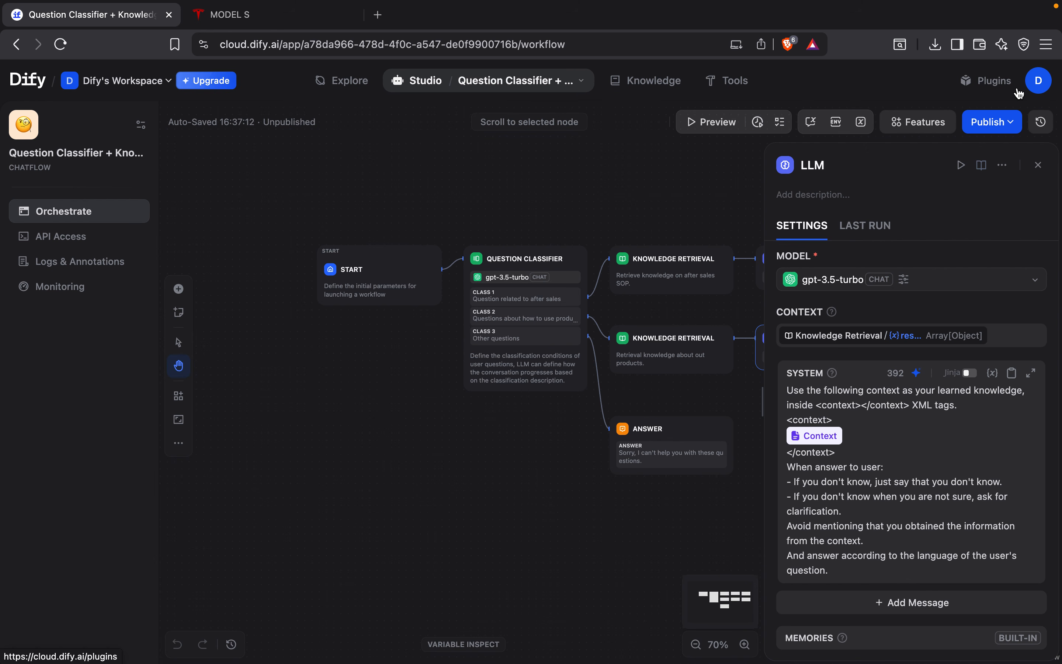
left_click(1038, 166)
Step: Try to add the Owners_Manual.pdf knowledge base to the after-sales Knowledge Retrieval node
scroll(719, 371, "up", 1)
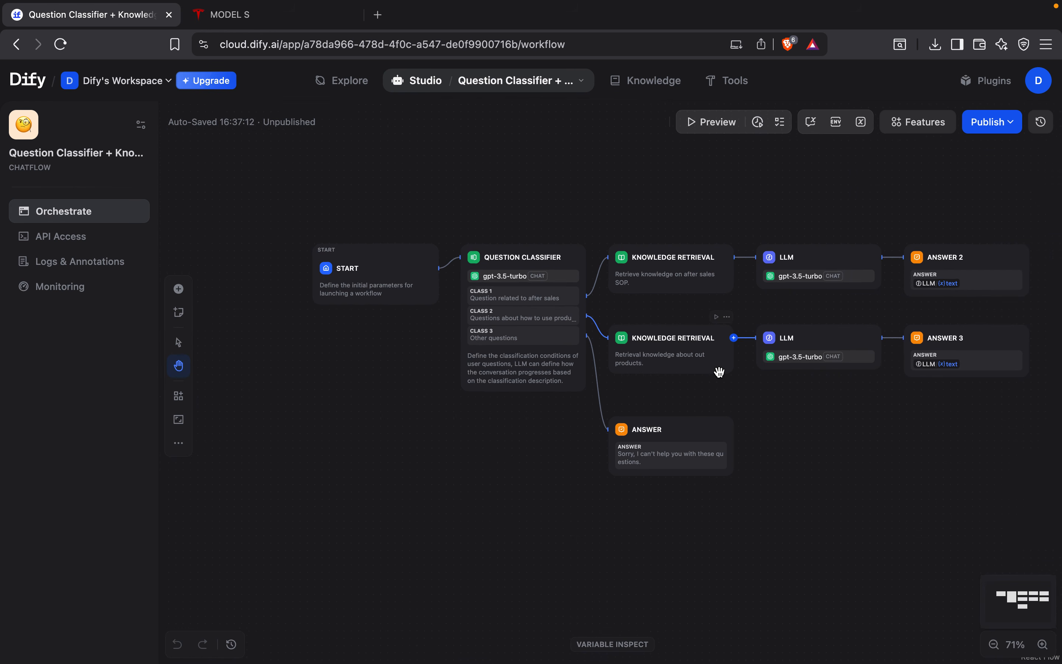
left_click(684, 275)
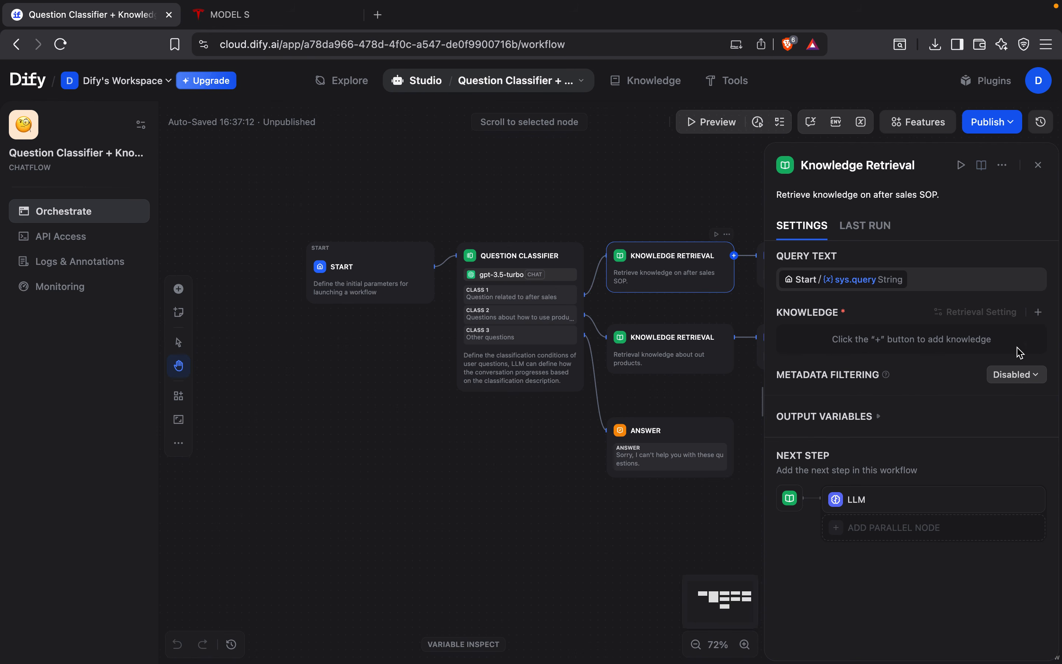
left_click(1038, 312)
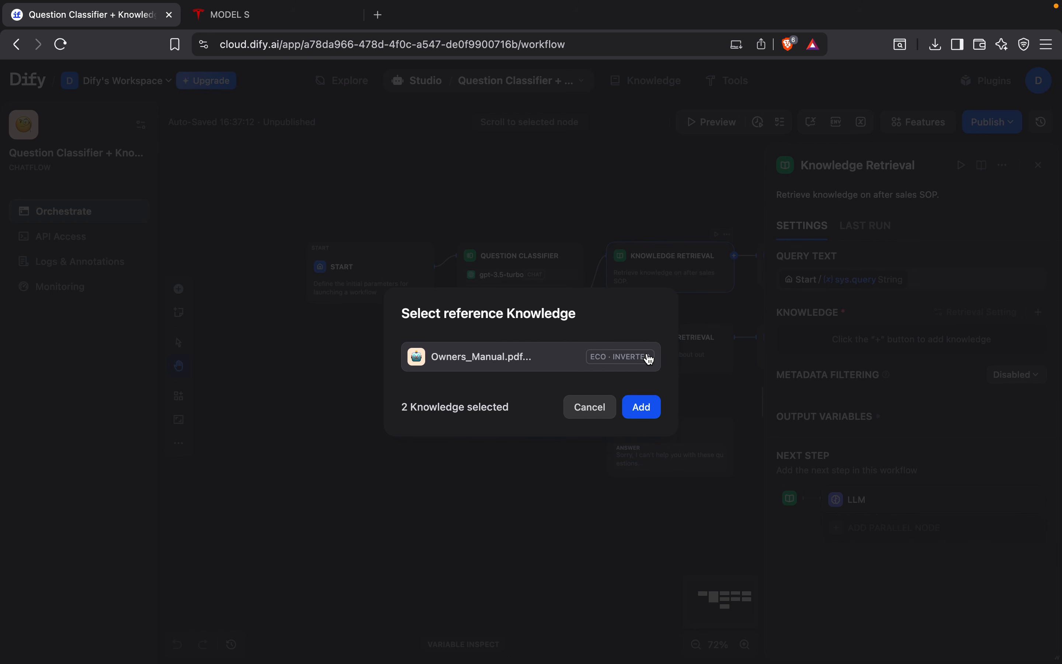
left_click_drag(400, 410, 520, 406)
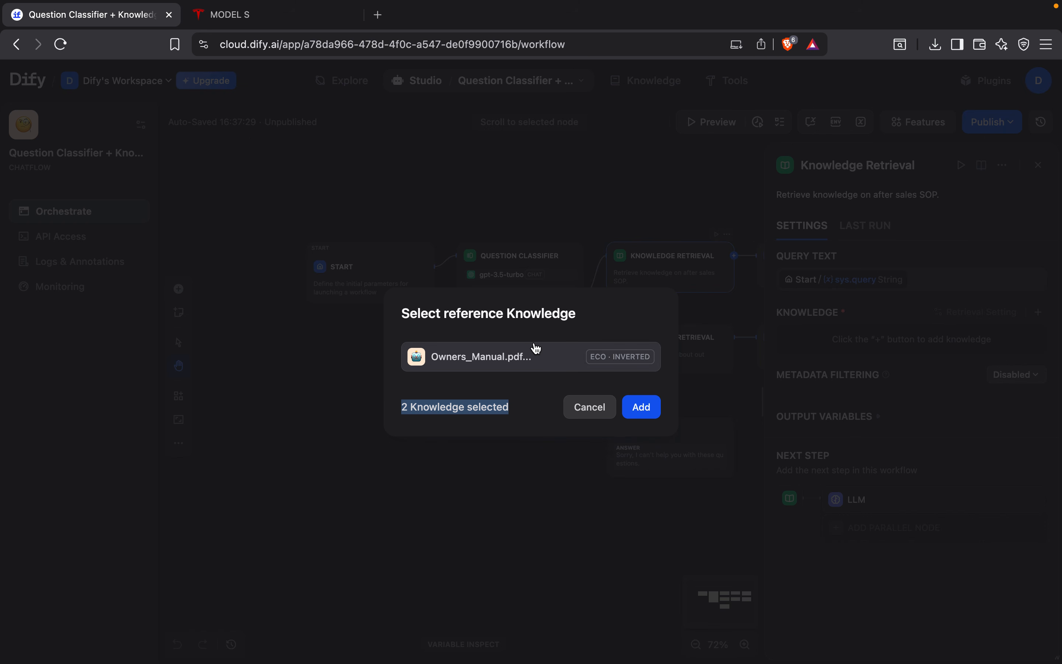
left_click(534, 358)
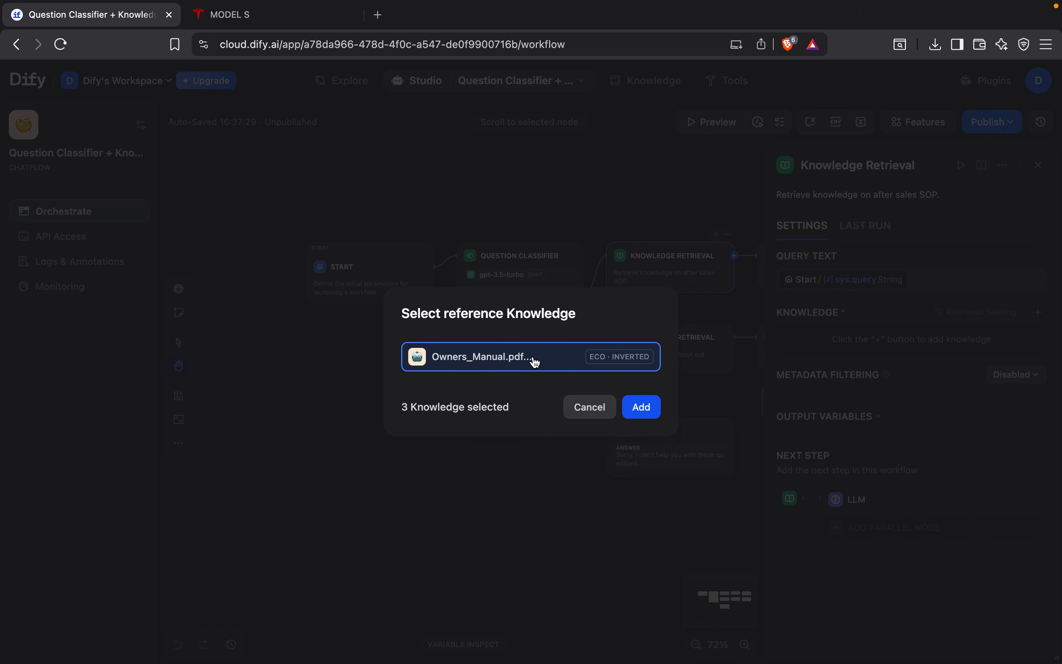
left_click(641, 413)
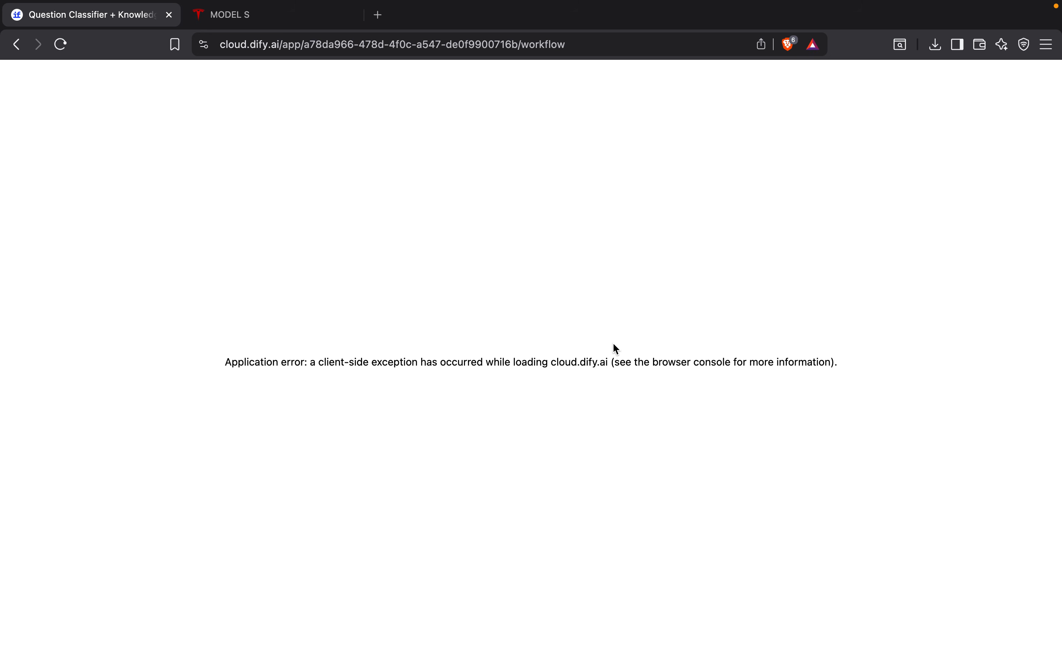
Step: Reload Dify from cloud.dify.ai and reopen the Question Classifier + Knowledge + Chatbot app with the node settings closed
left_click(19, 45)
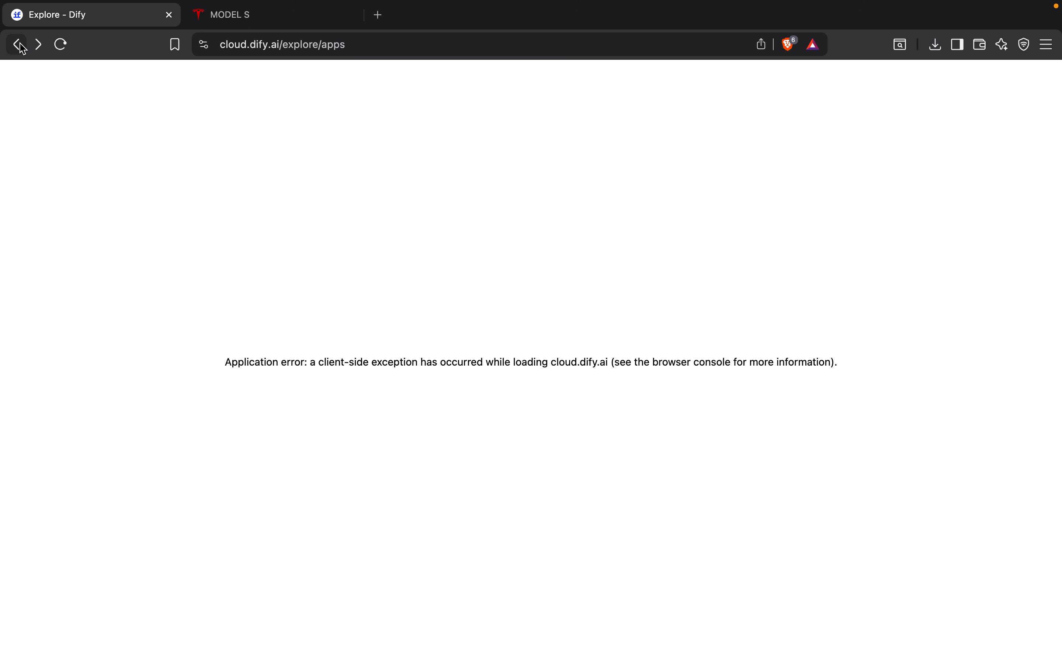
left_click(18, 46)
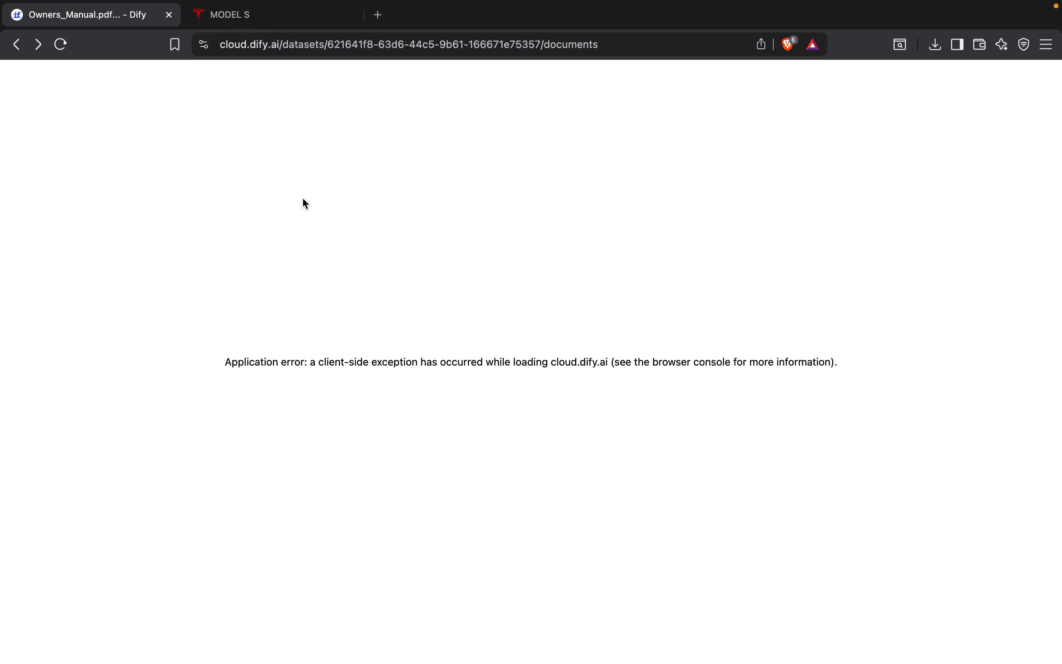
left_click_drag(282, 44, 286, 74)
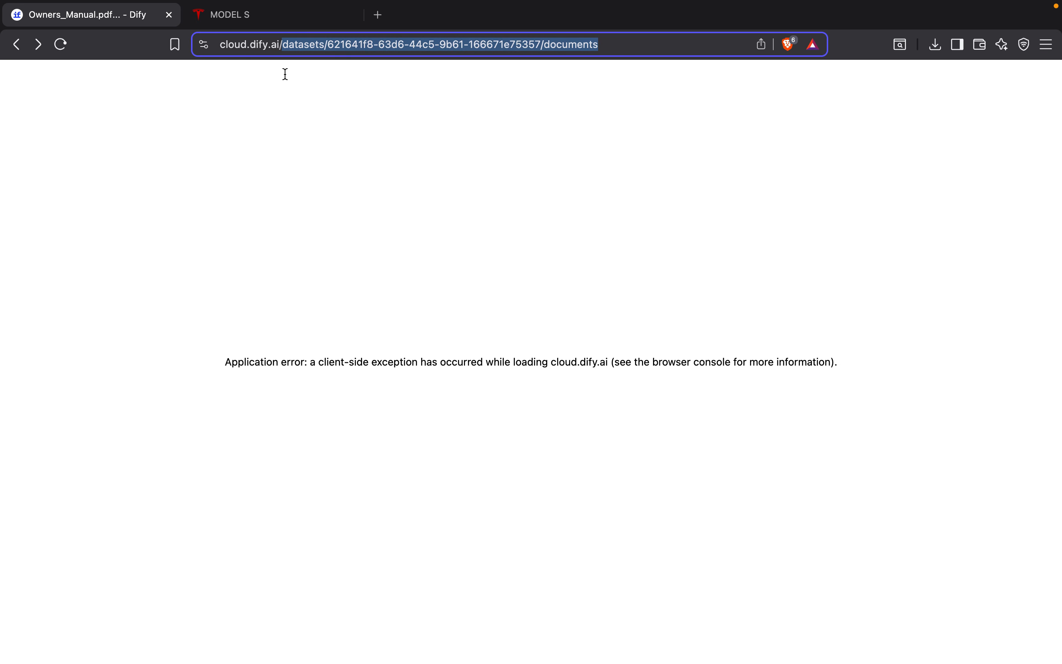
key("BackSpace")
key("Return")
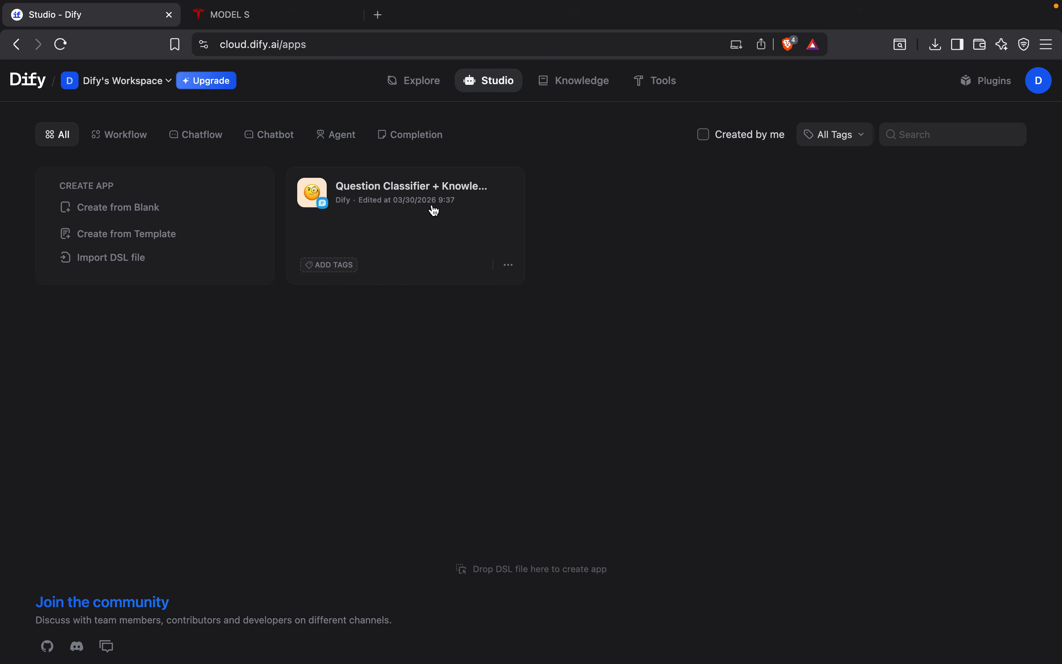
left_click(434, 196)
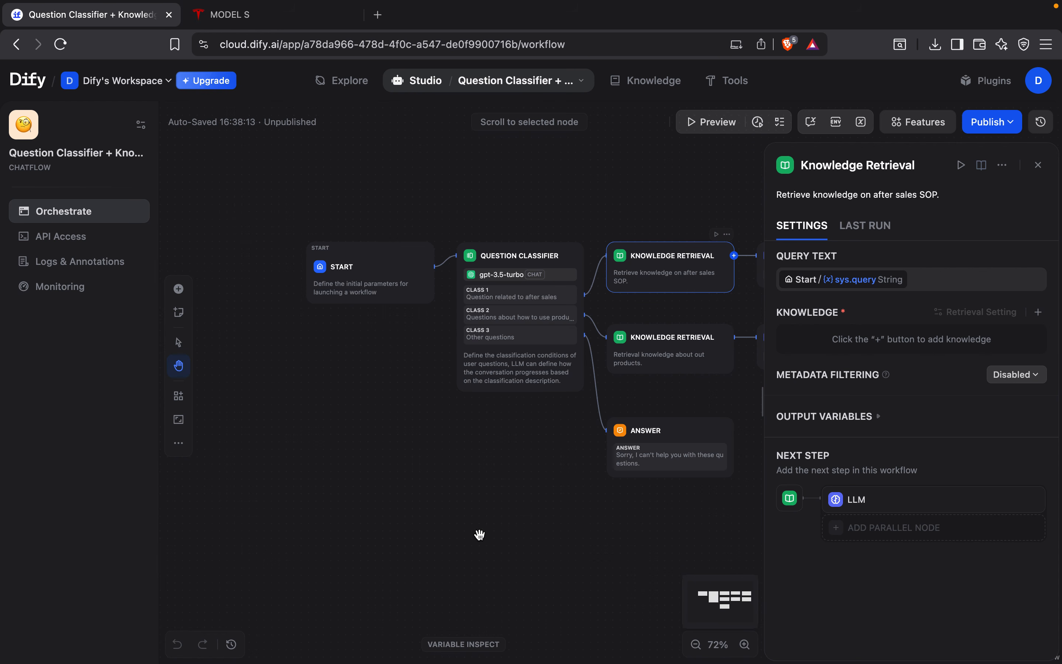
left_click(1039, 165)
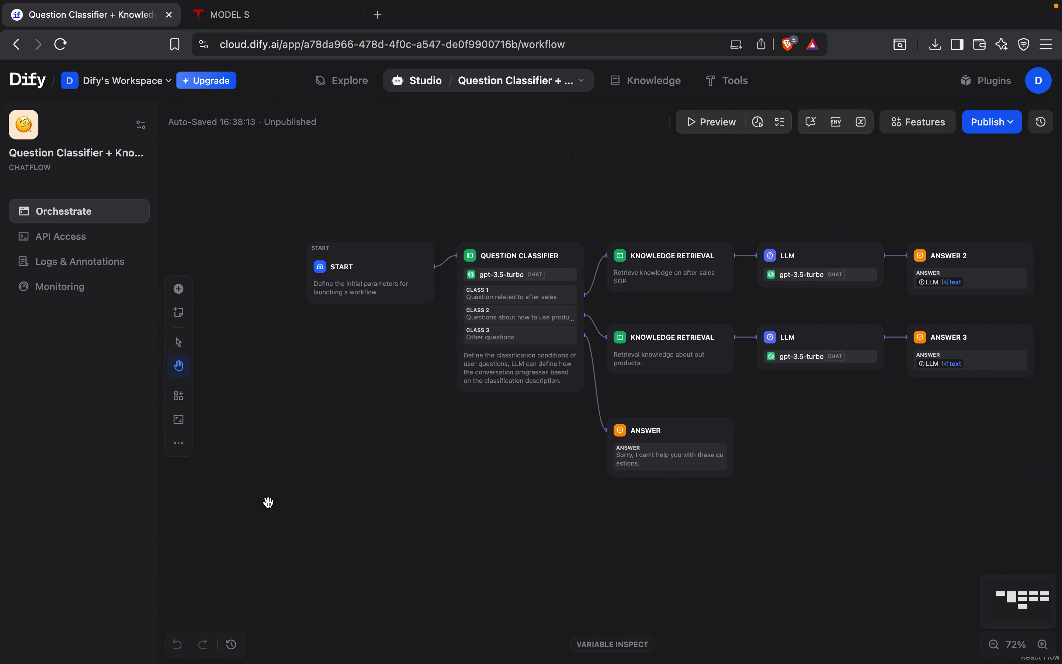
Step: Place a new Knowledge Retrieval node on the canvas above the after-sales Knowledge Retrieval node
left_click_drag(332, 423, 281, 507)
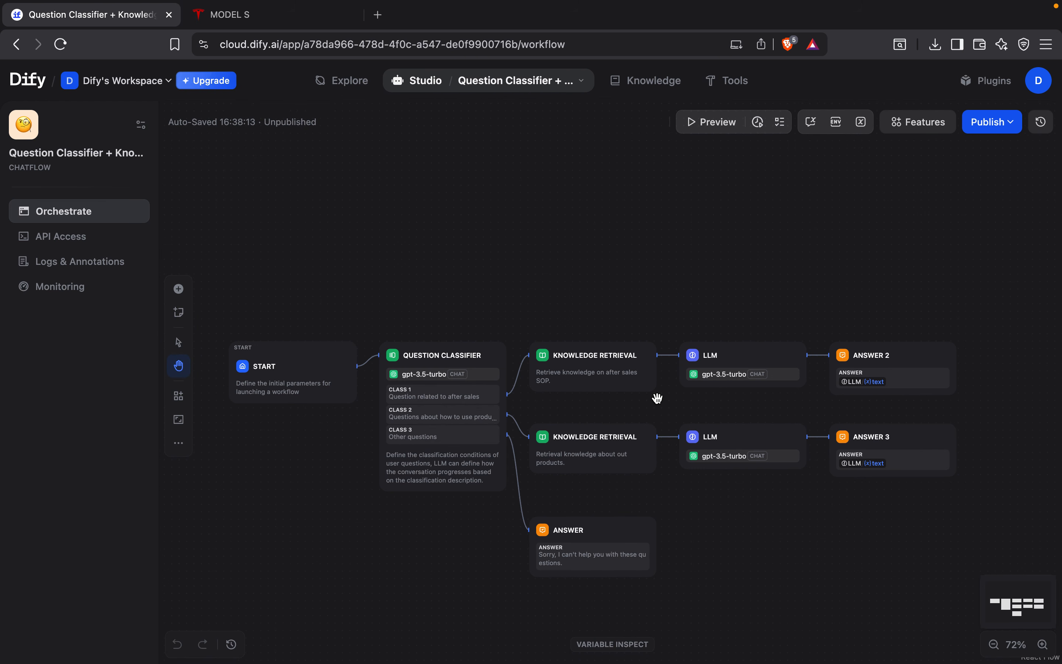
left_click(591, 364)
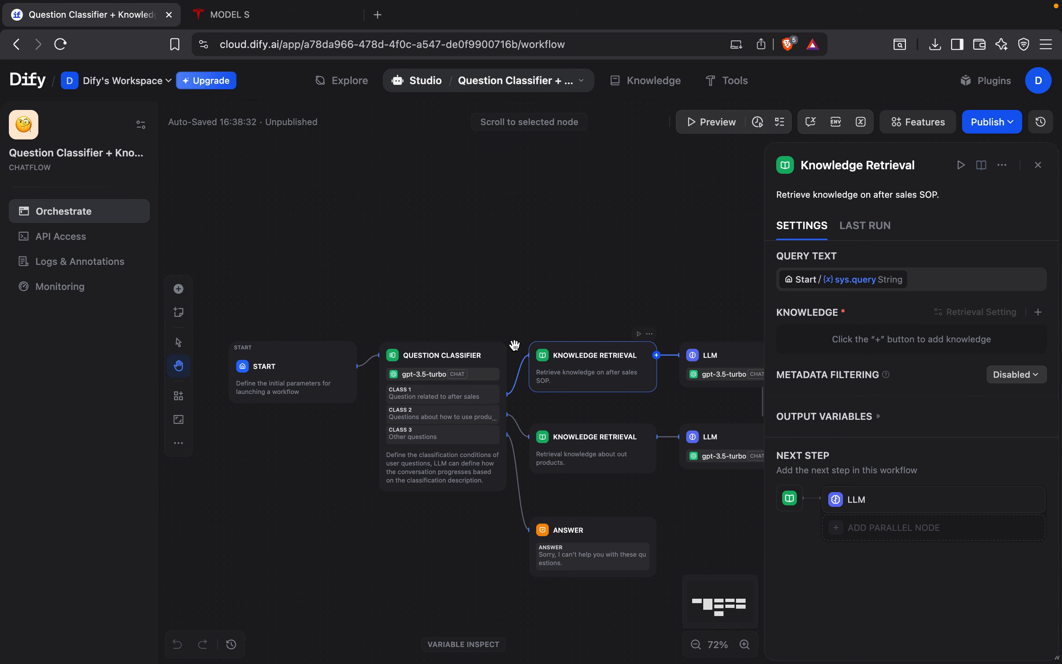
left_click(179, 291)
left_click_drag(296, 350, 590, 238)
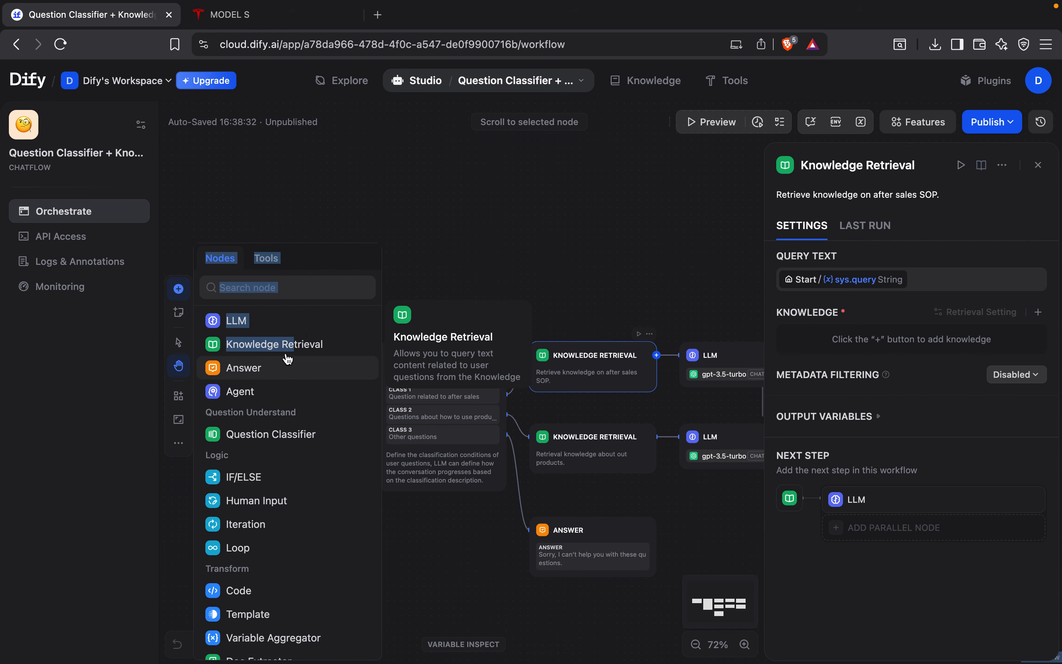
left_click(308, 343)
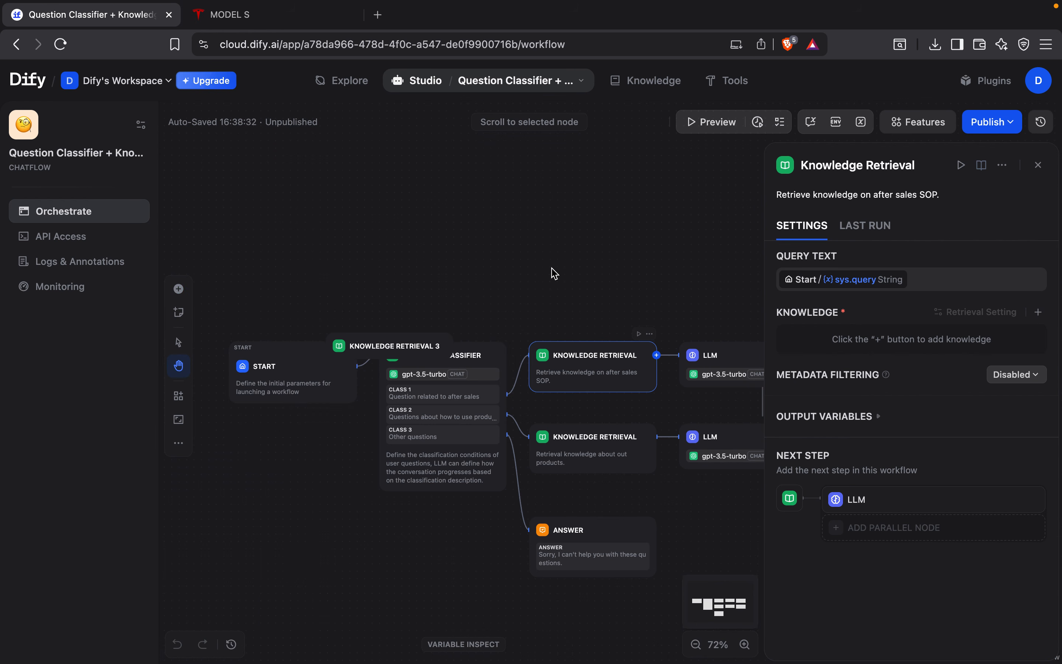
left_click(543, 283)
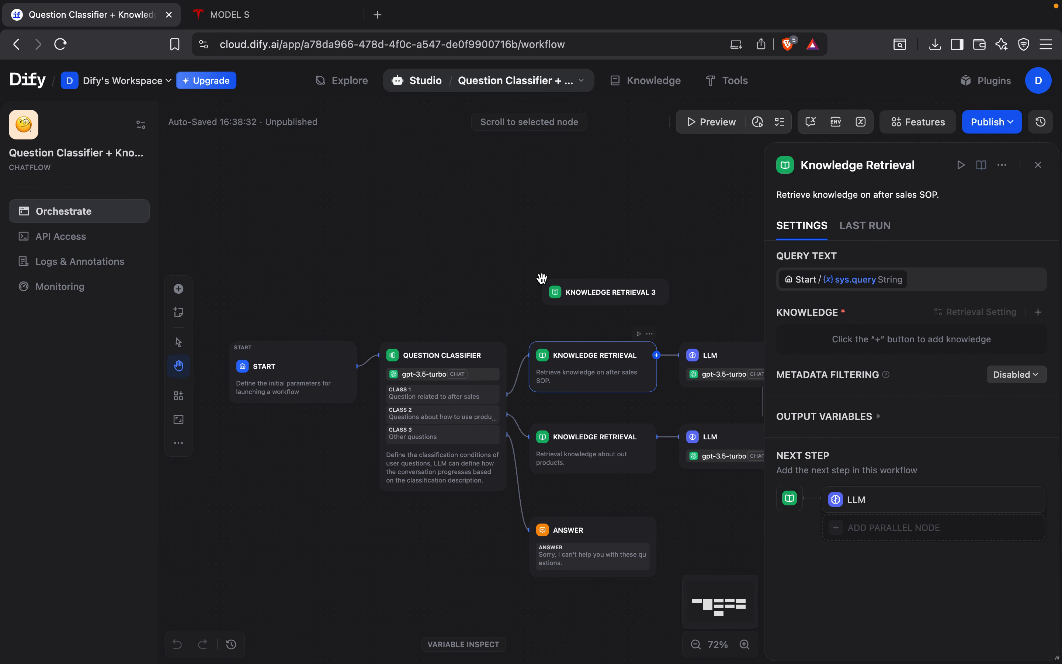
Step: Replace the after-sales Knowledge Retrieval node with the new one, linked between the classifier's Class 1 and the upper LLM node
left_click_drag(506, 396, 545, 294)
left_click_drag(670, 292, 692, 360)
key("BackSpace")
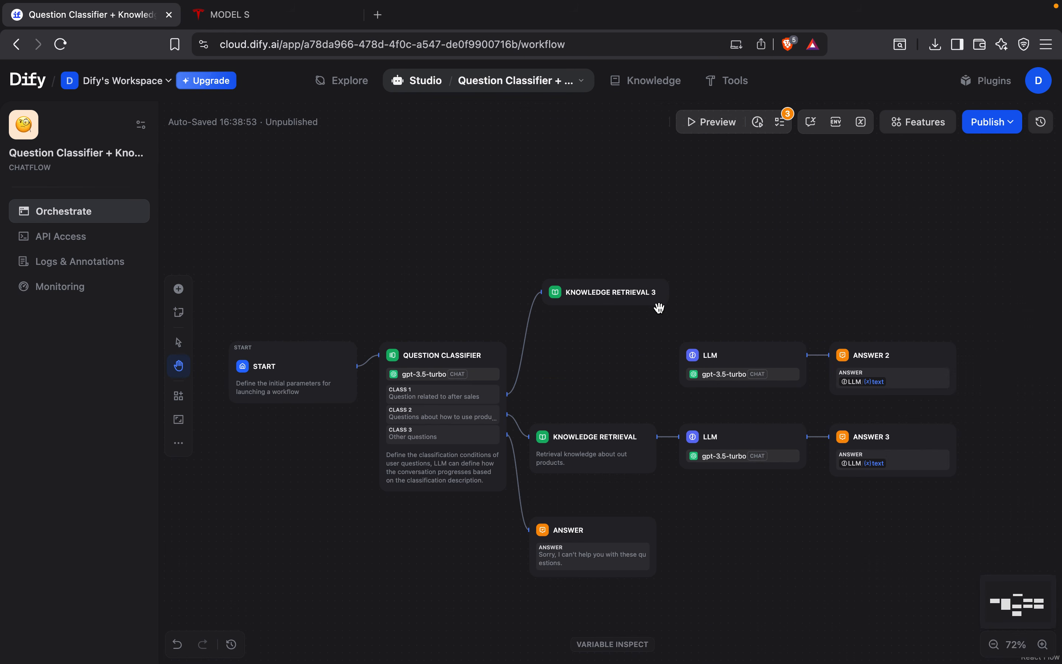
left_click(669, 292)
left_click_drag(669, 292, 688, 370)
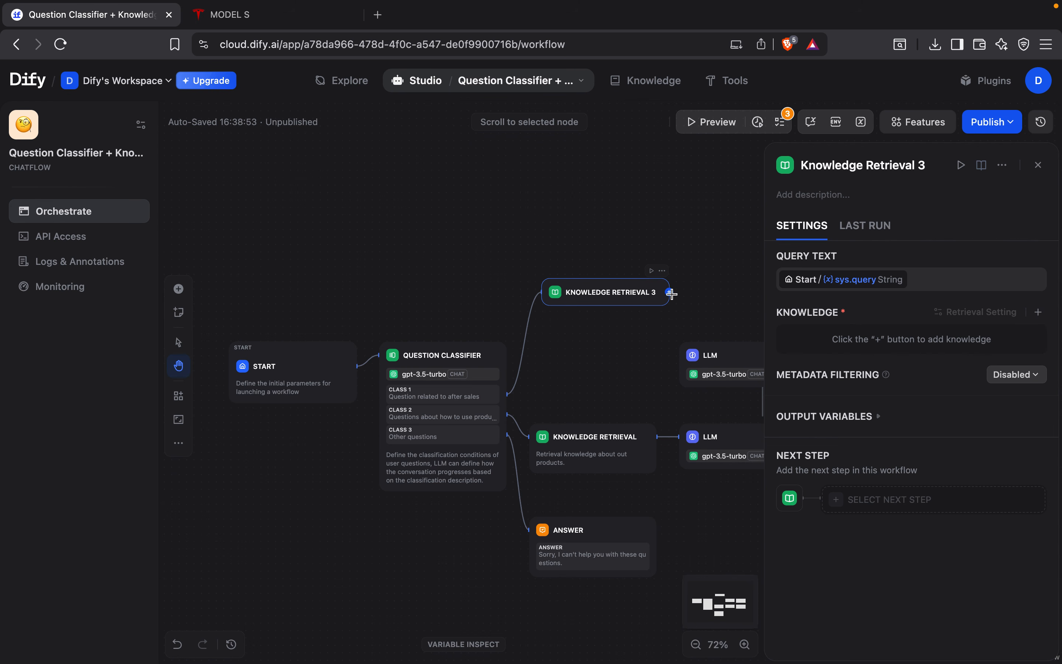
left_click_drag(669, 292, 680, 363)
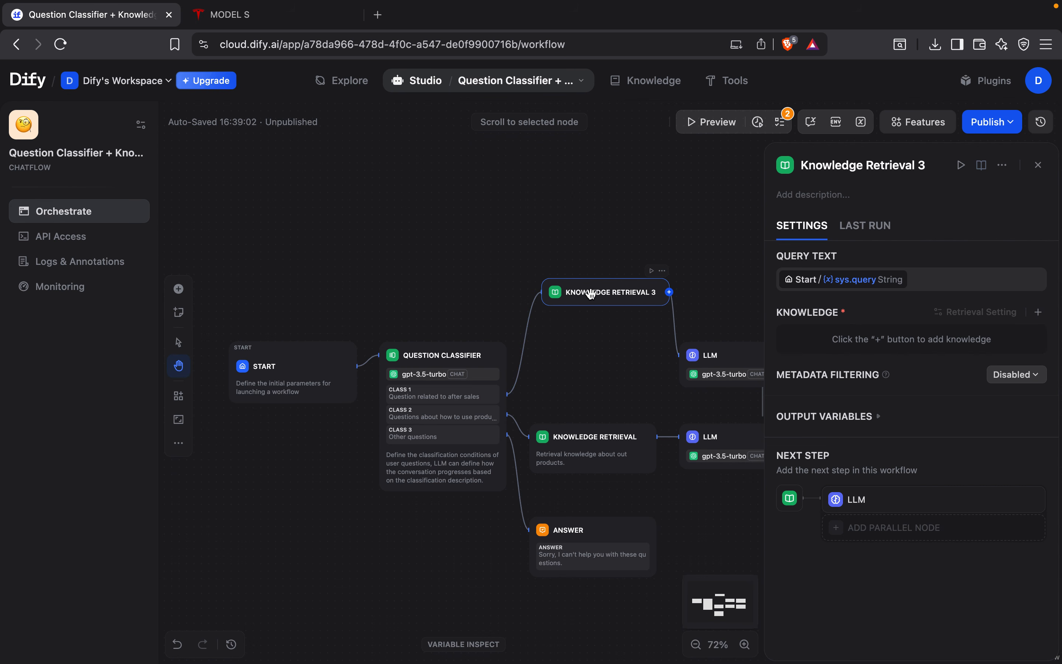
Step: Add the Owners_Manual.pdf knowledge base as reference knowledge to the Knowledge Retrieval 3 node
left_click(1038, 312)
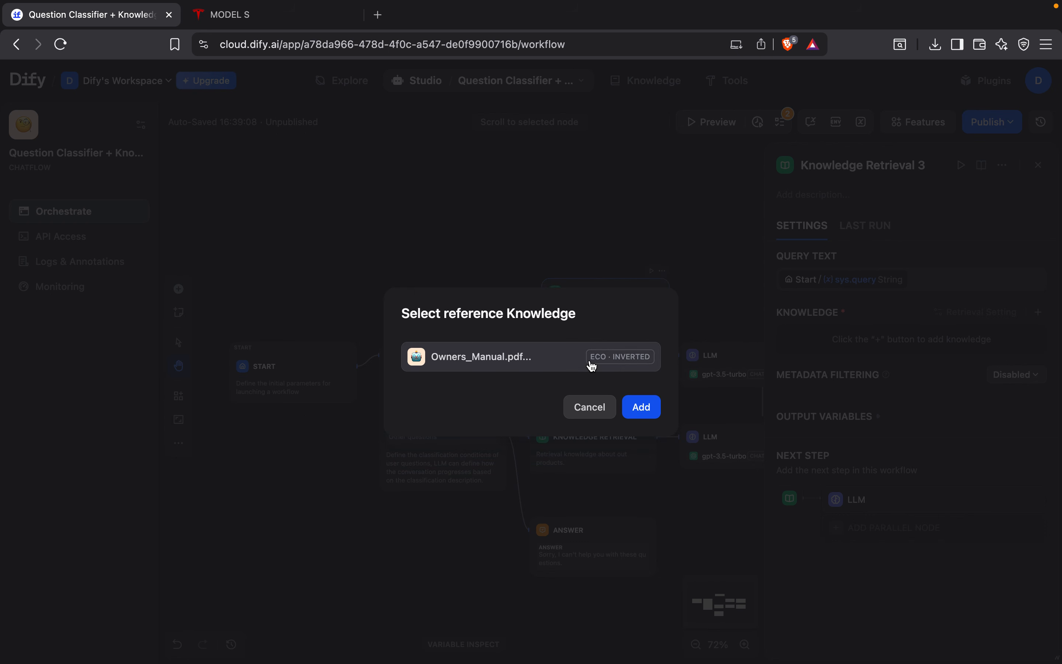
left_click(634, 368)
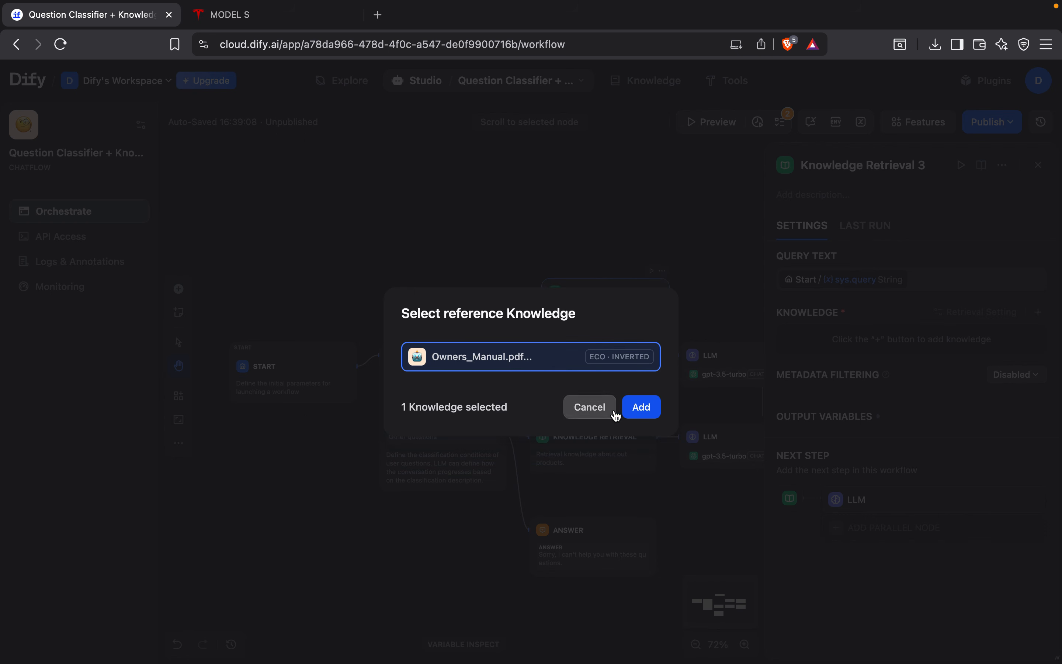
left_click(641, 408)
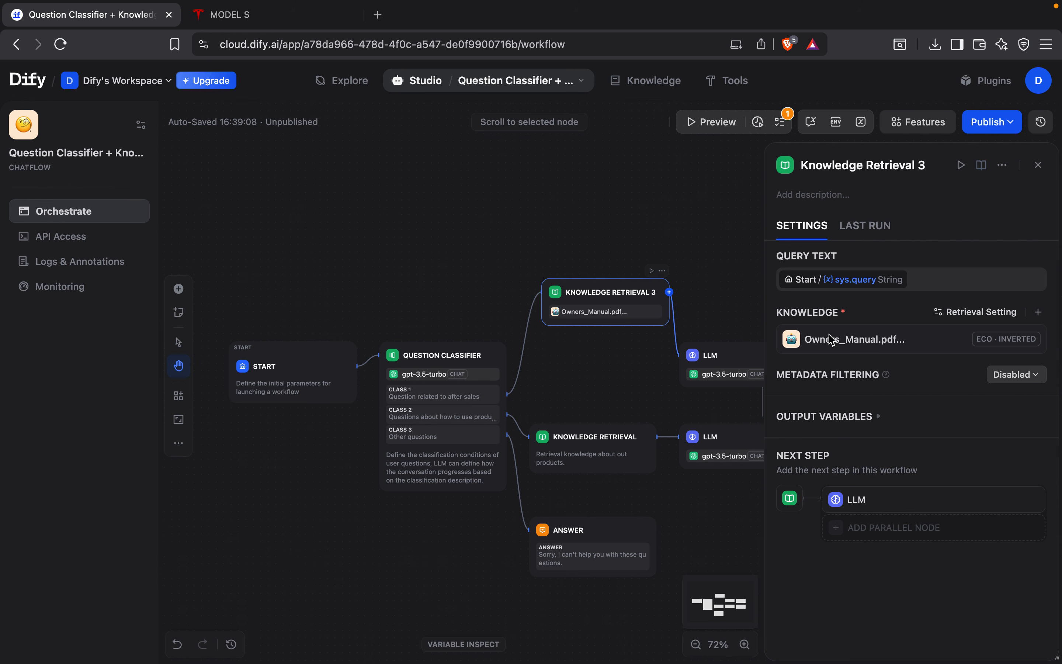
Step: Set the upper LLM node's context variable to the result of Knowledge Retrieval 3
left_click(725, 352)
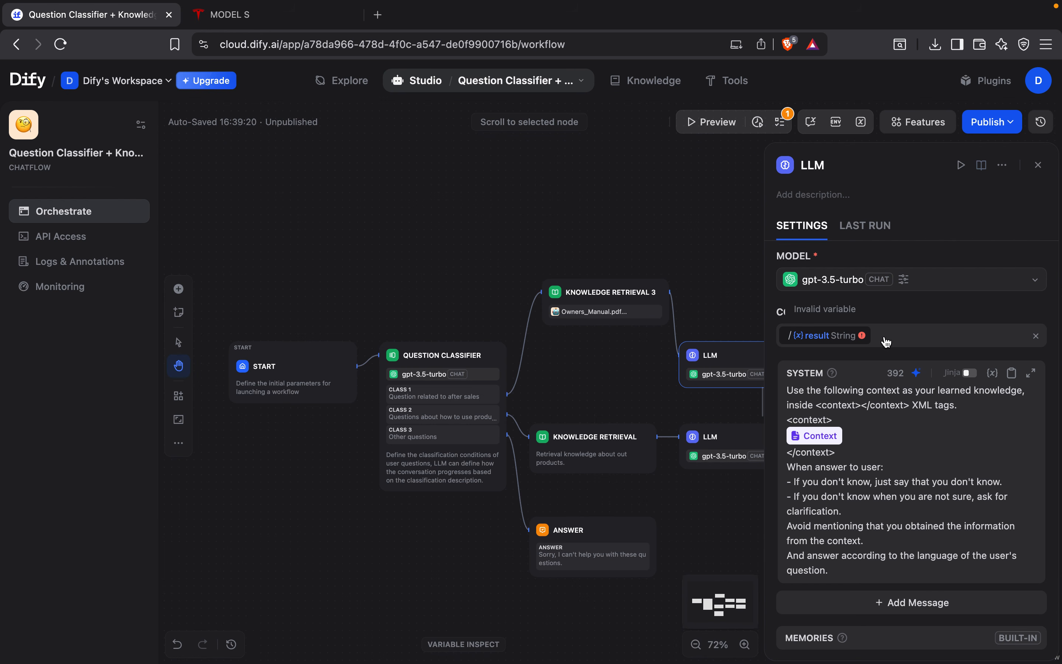
left_click(849, 343)
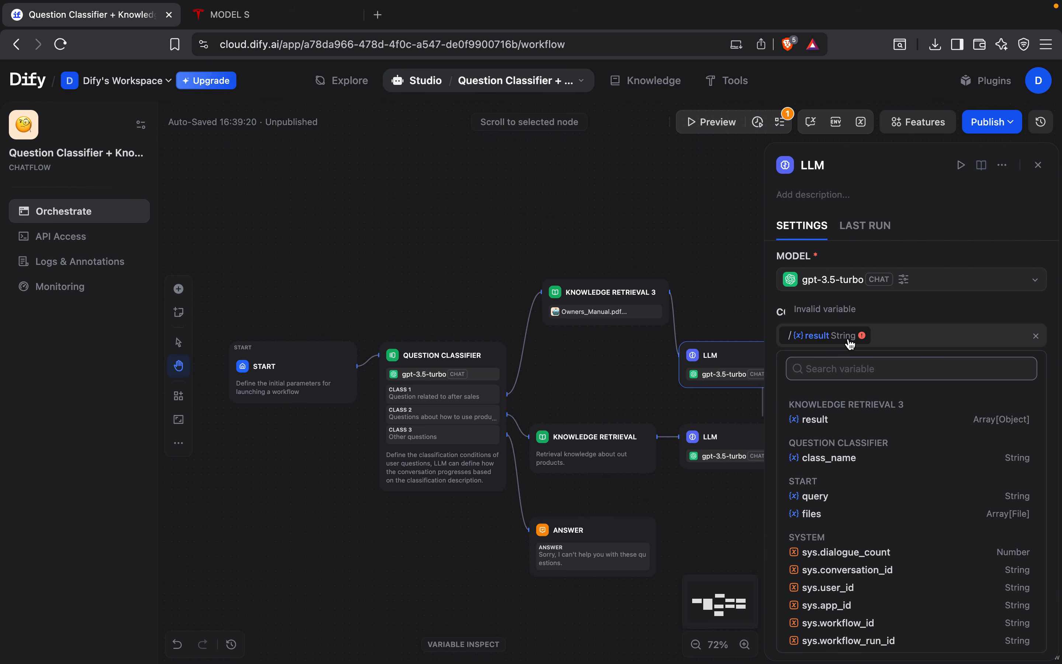
left_click(837, 420)
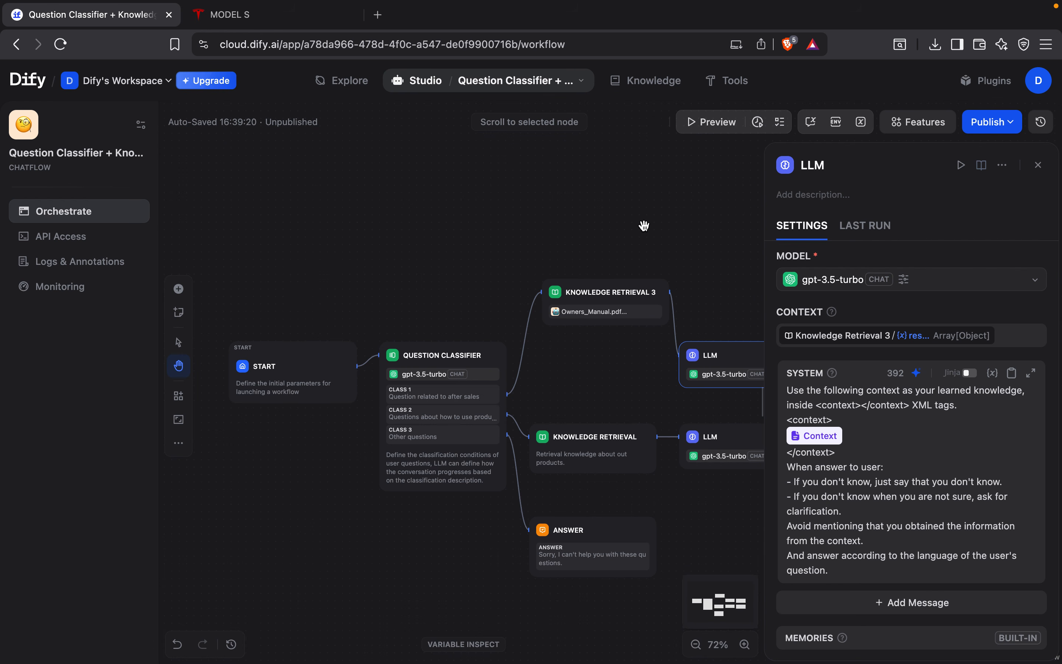
Step: In the Question Classifier, change Class 1 to "Question related to telsa" and delete the class about how to use products
left_click(443, 397)
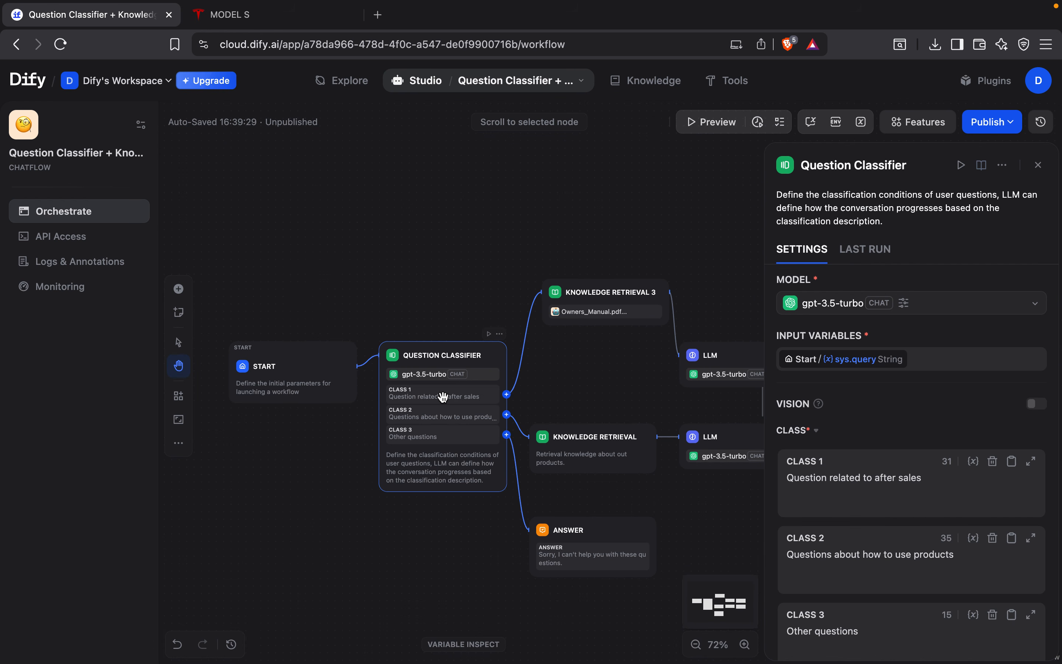
left_click_drag(871, 479, 921, 480)
type("t")
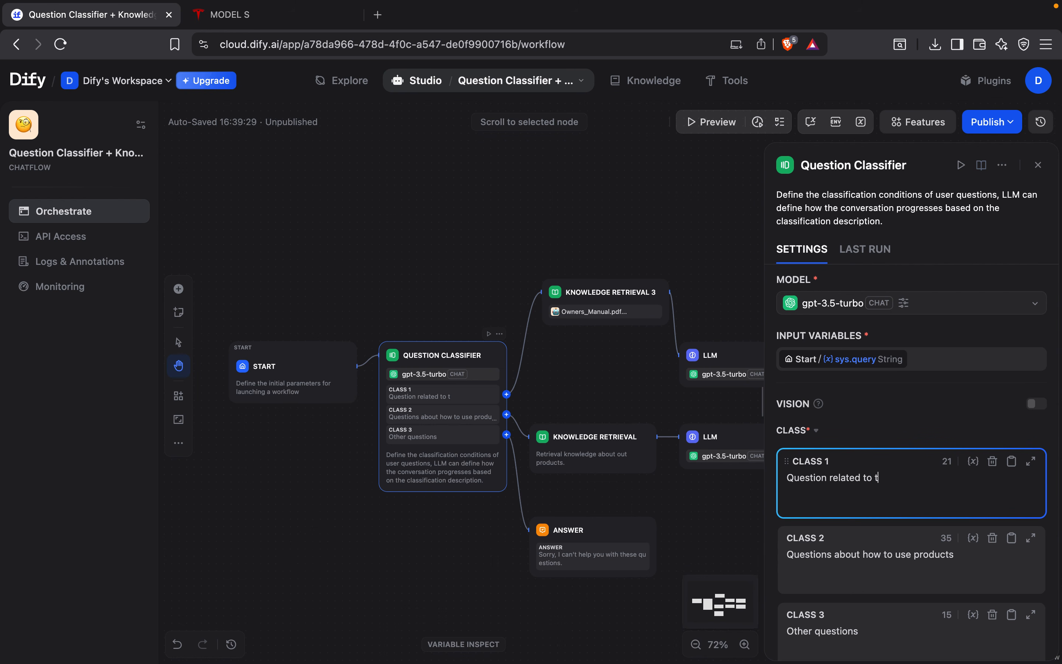
type("elsa")
left_click(992, 538)
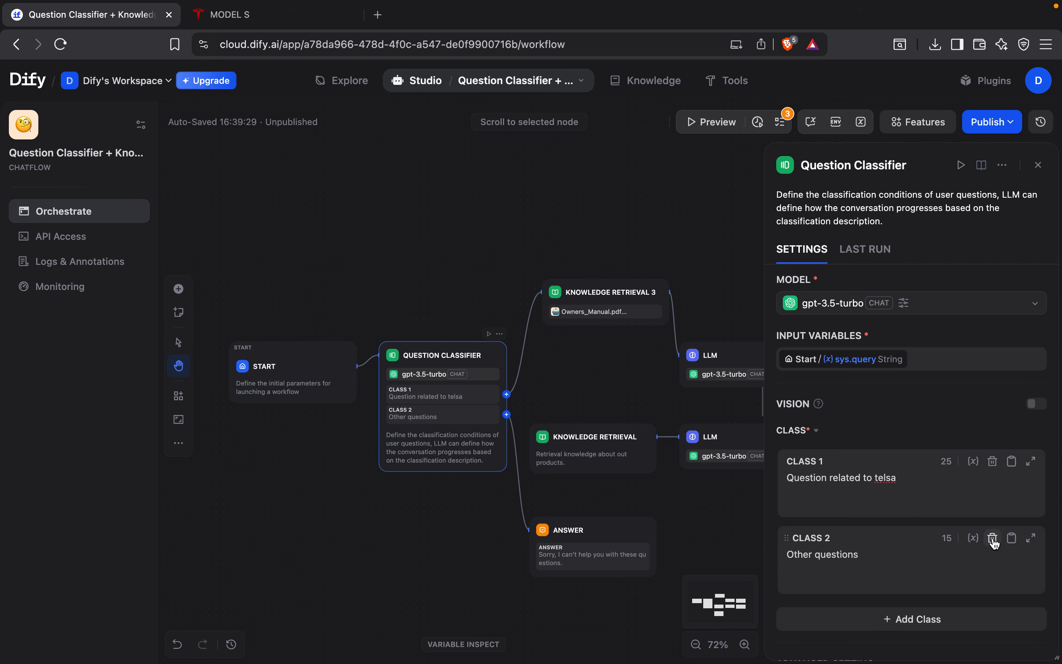
Step: Delete the unused product branch: its Knowledge Retrieval node, LLM node and the Answer 3 node
left_click(598, 431)
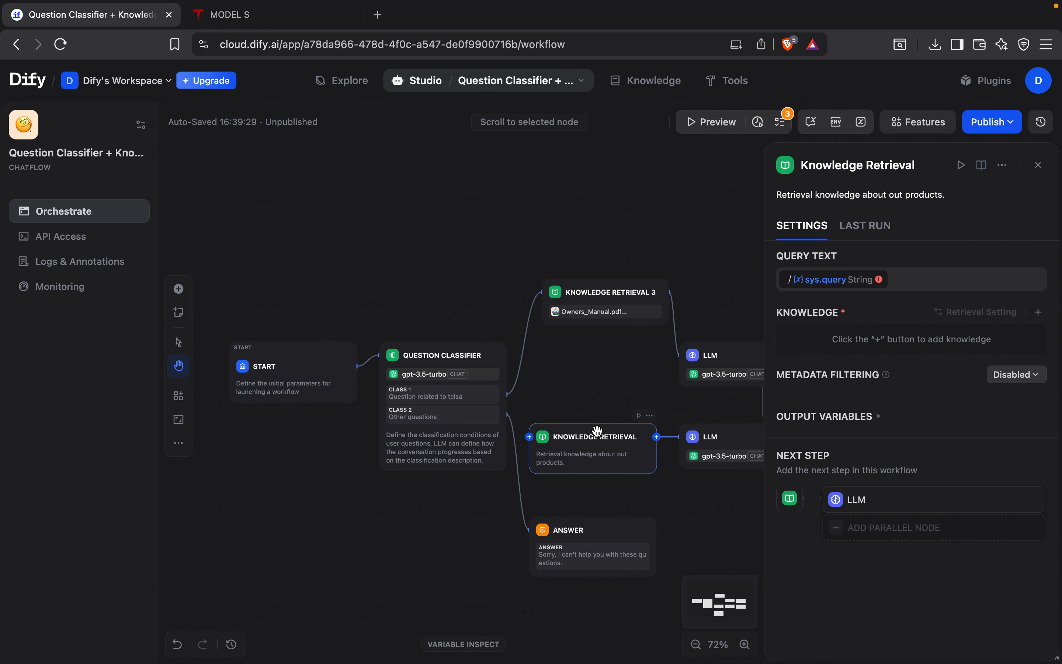
key("Delete")
left_click(709, 431)
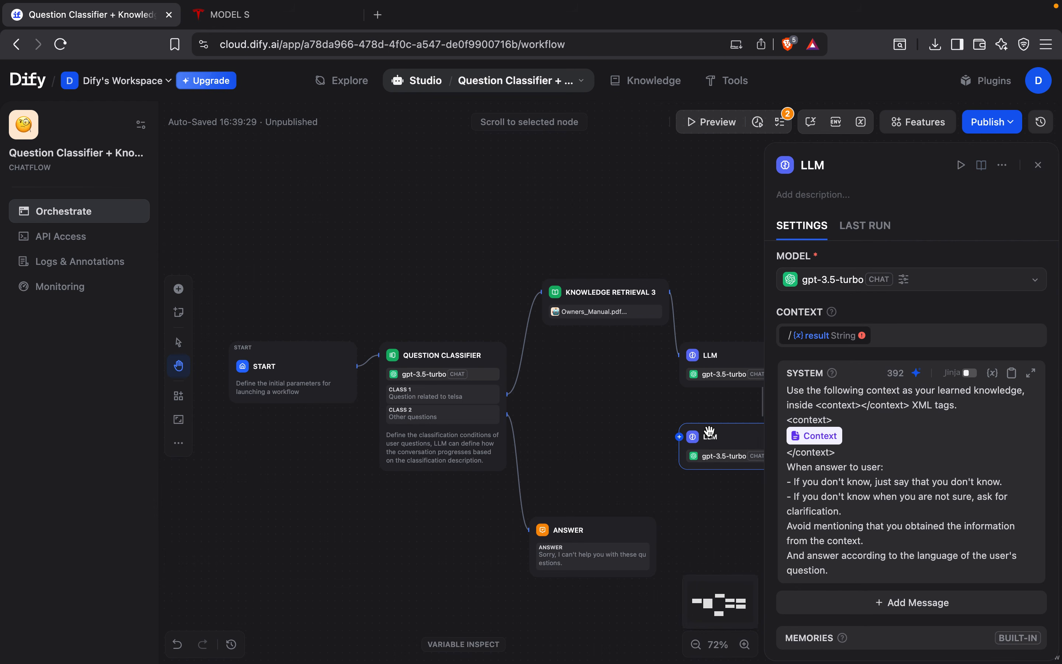
key("Delete")
left_click(883, 430)
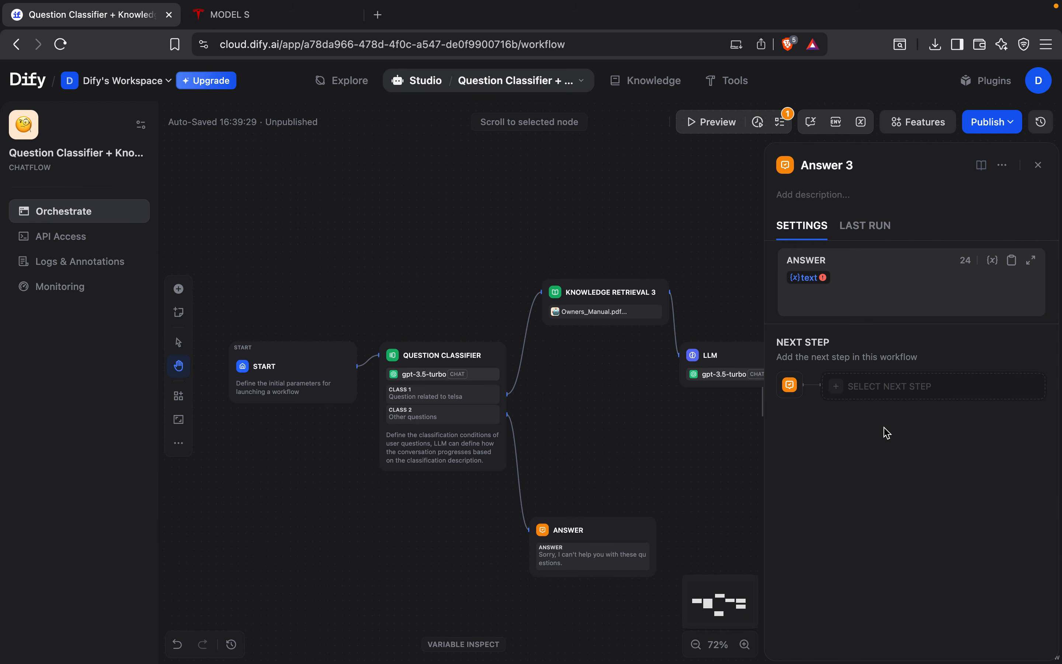
left_click(1038, 165)
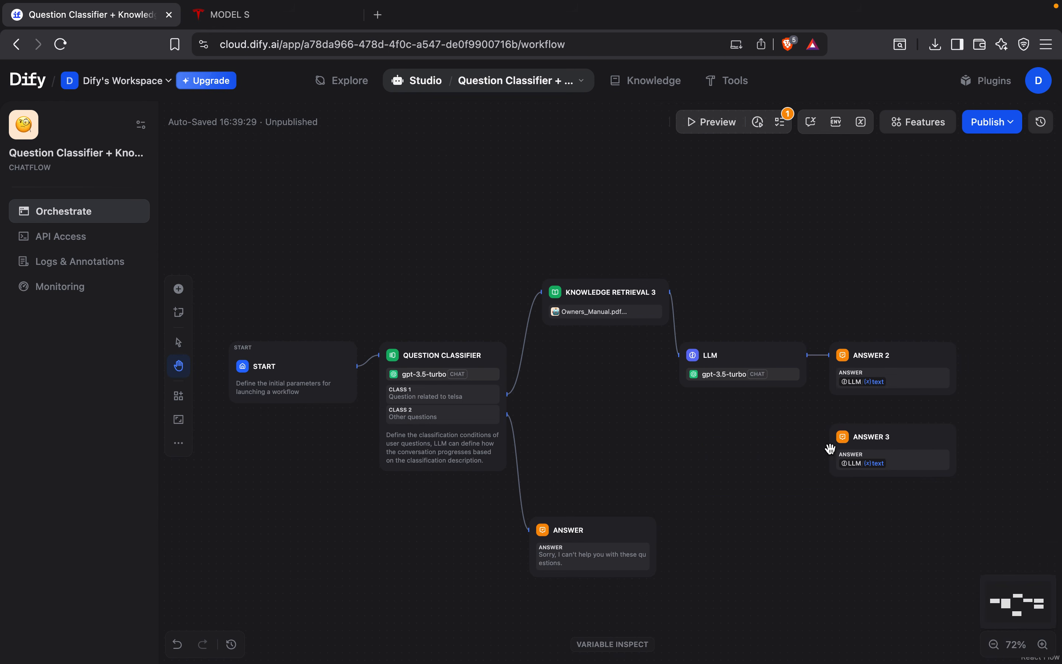
left_click(935, 454)
key("Delete")
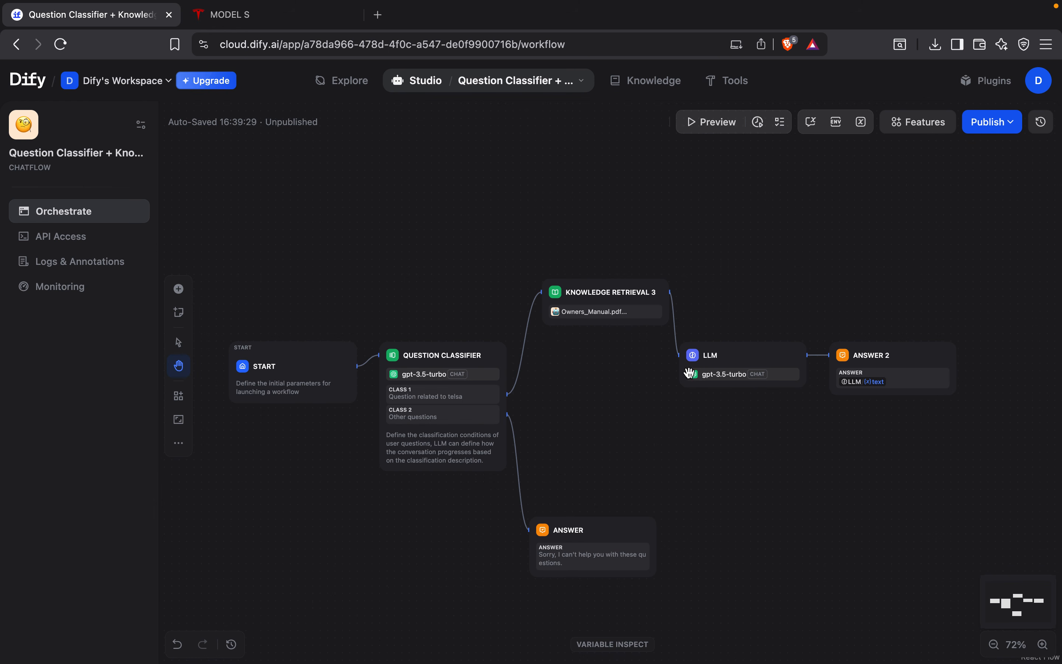
Step: Publish the chatflow update and open the chatbot preview
left_click(984, 125)
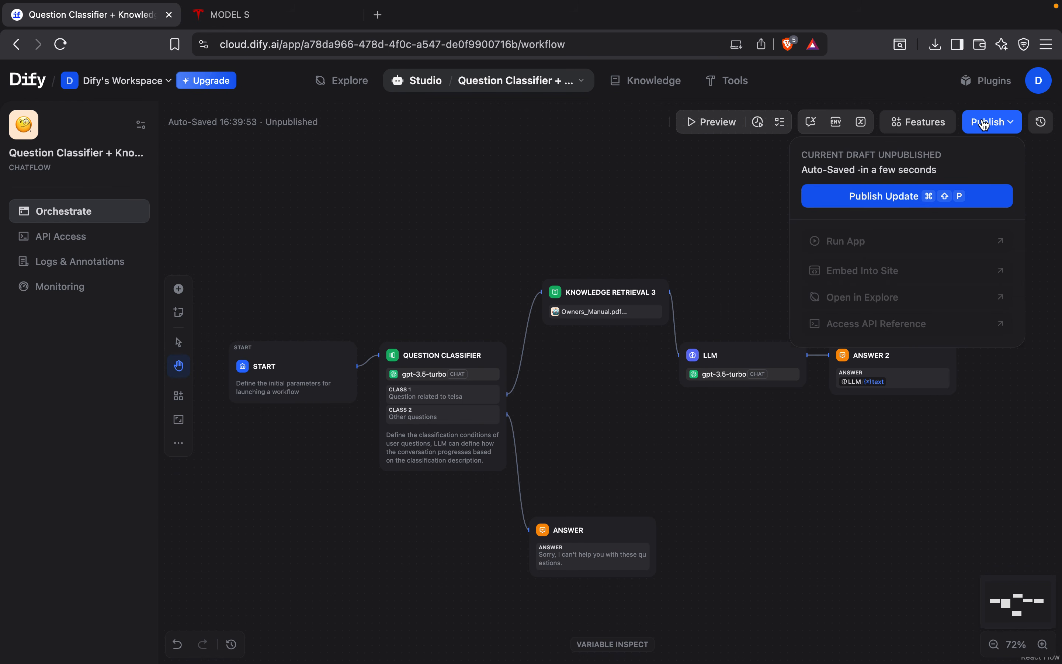
left_click(867, 202)
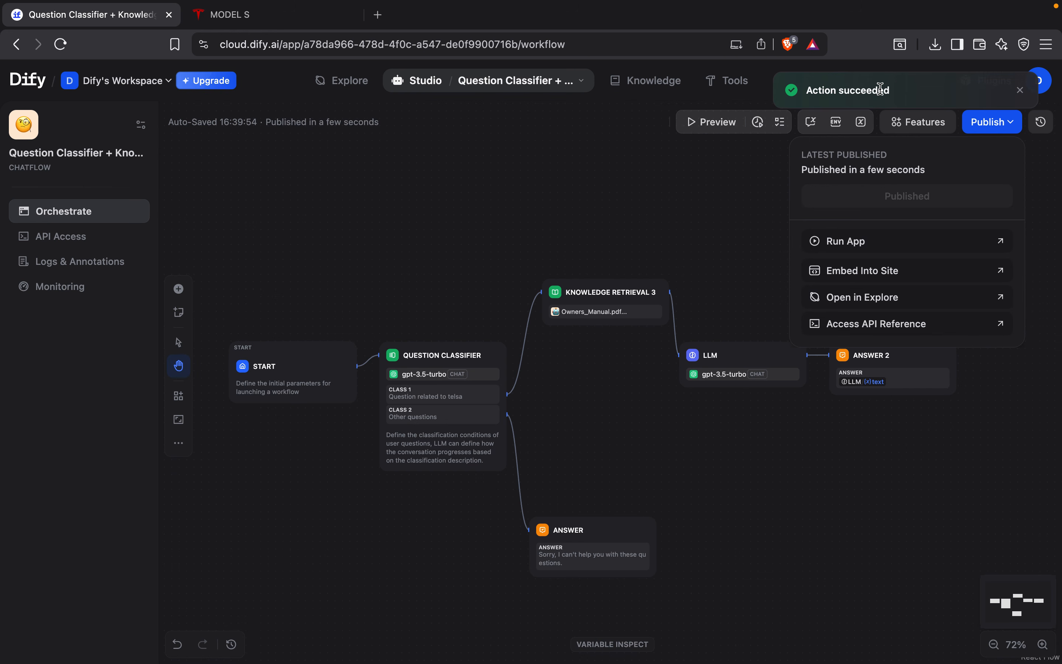
left_click(715, 125)
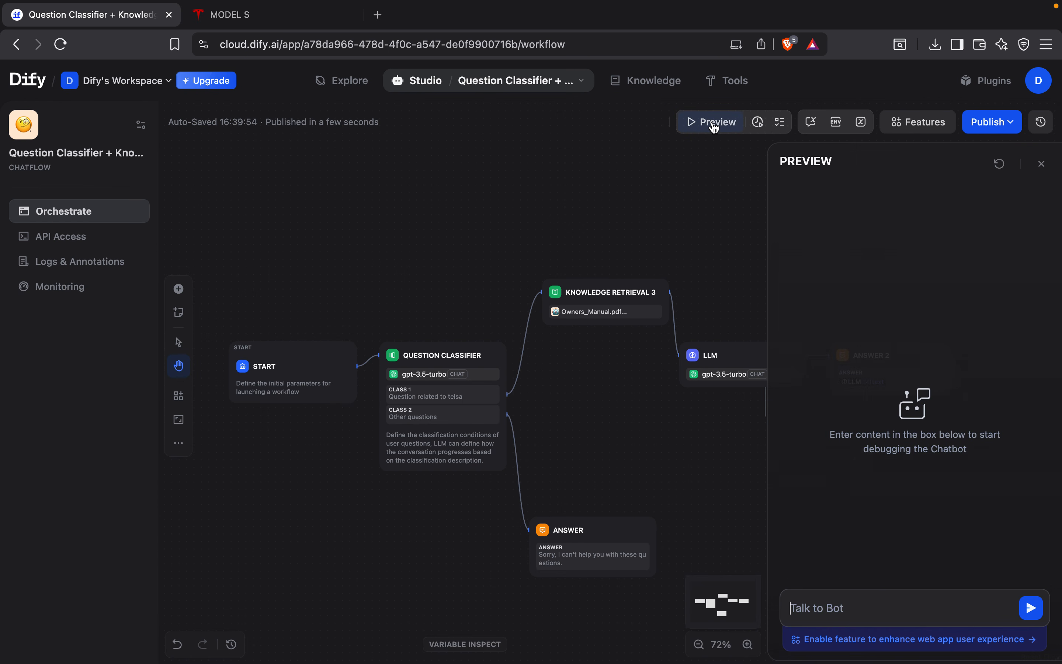
left_click(1000, 128)
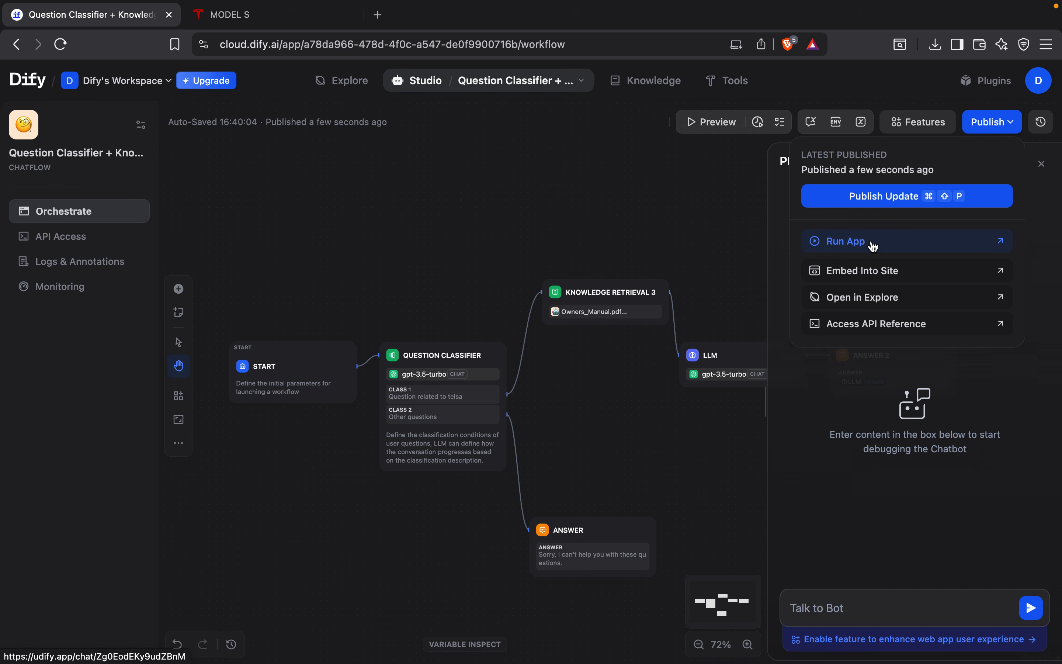
Step: Ask the chatbot in the preview how to start a Tesla
left_click(824, 609)
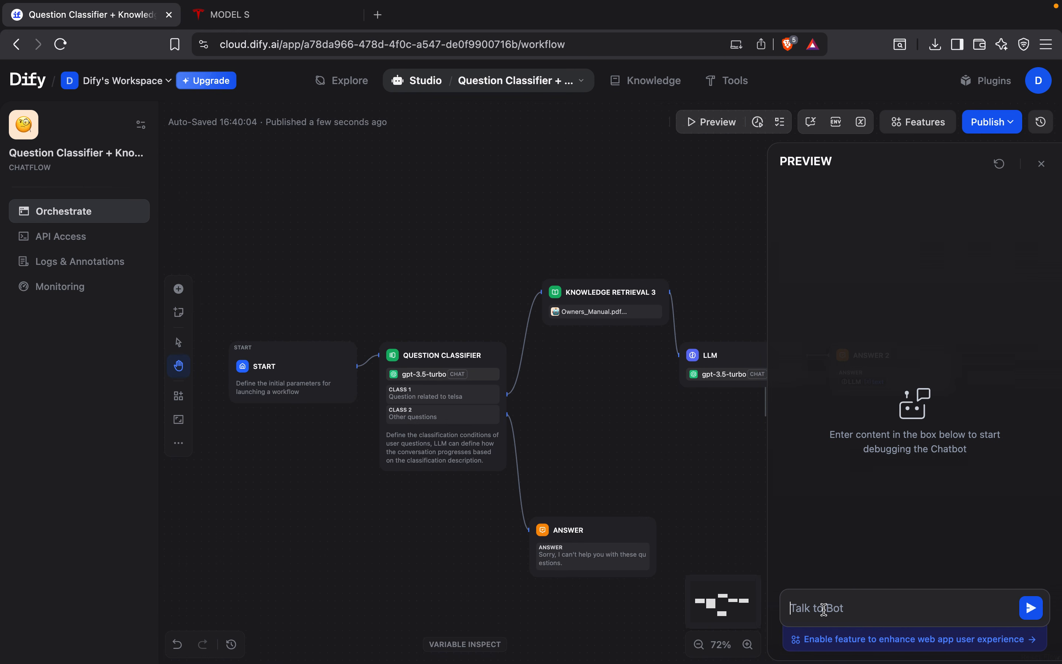
type("how to start telsa")
key("Return")
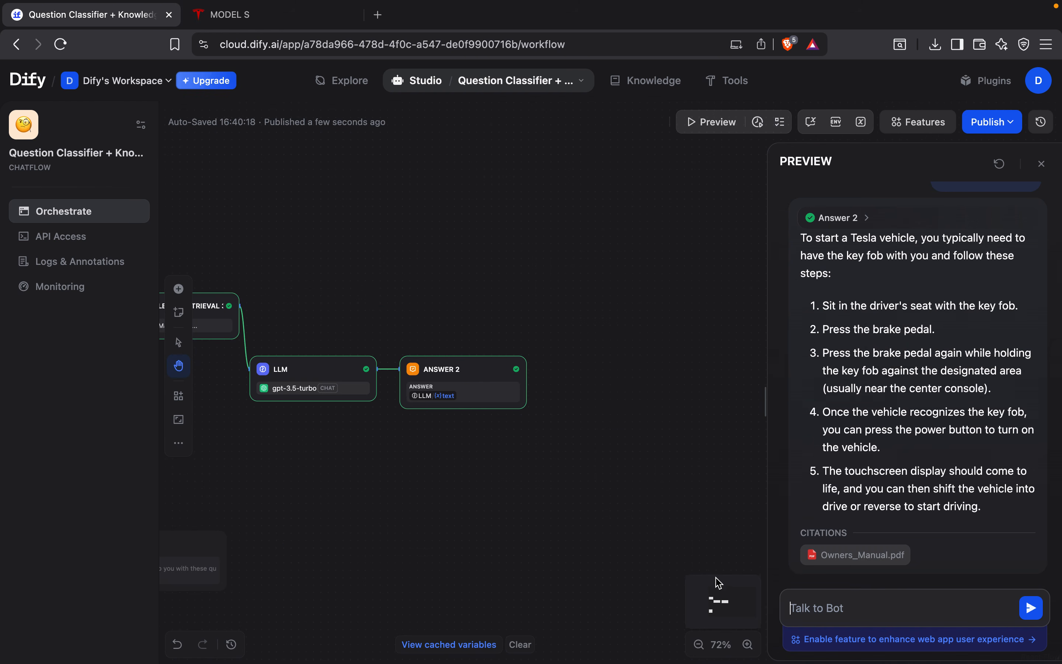
Step: Test the fallback branch by sending the question "how to start toyato" in the preview
left_click(820, 605)
type("how to start toyato")
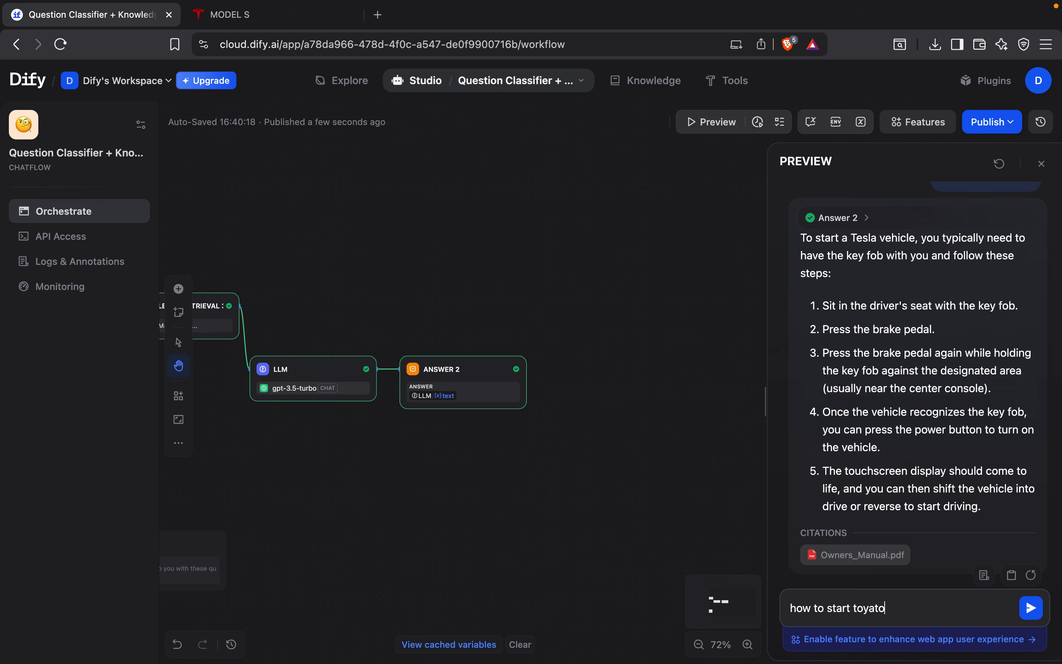
left_click(1030, 608)
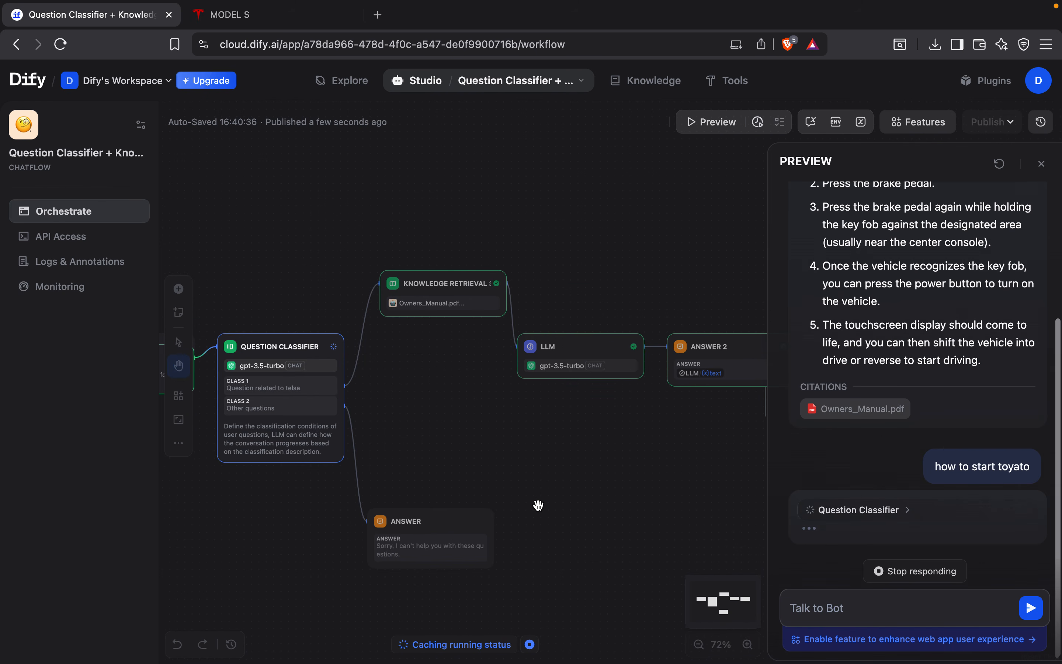